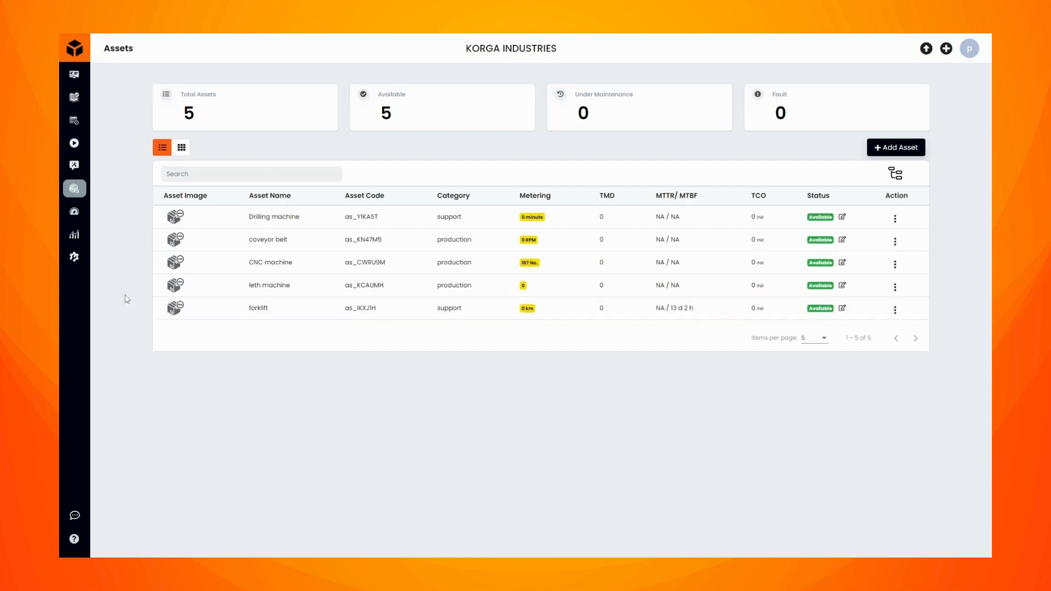
Go to the settings page and open the Assets section under Organization Settings
{"action": "left_click", "coordinate": [78, 261]}
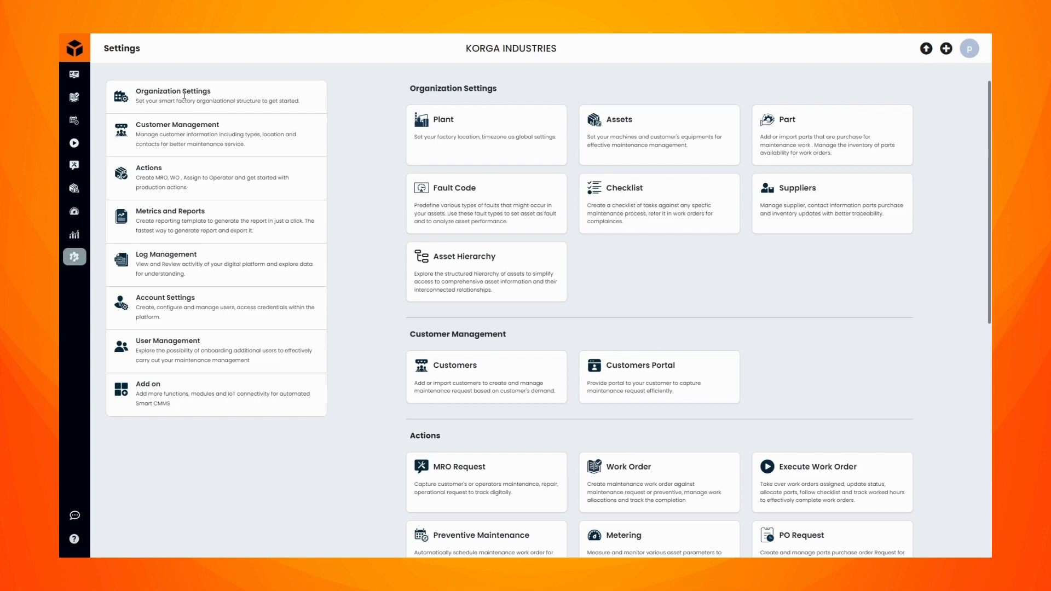
{"action": "left_click", "coordinate": [122, 98]}
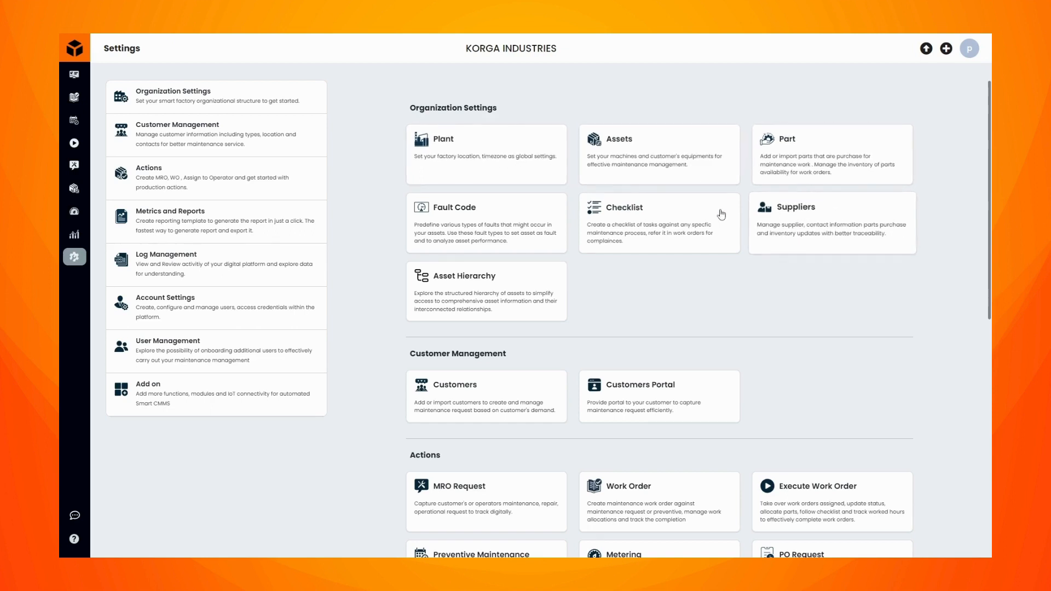
{"action": "left_click", "coordinate": [642, 158]}
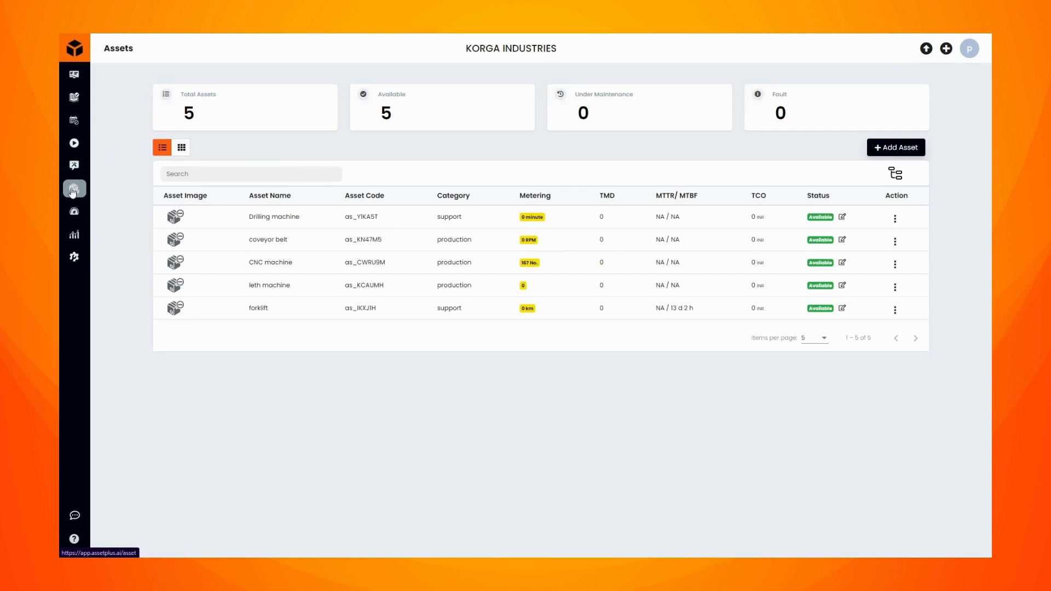
Add a new asset named compressor with an auto-generated asset code, submit it and close the form
{"action": "left_click", "coordinate": [899, 150]}
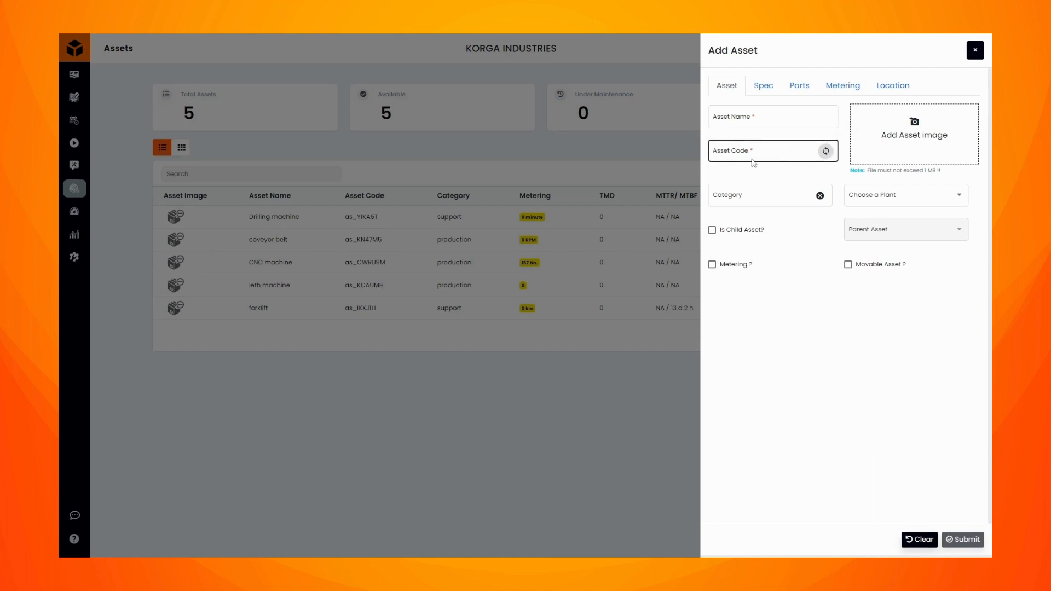
{"action": "left_click", "coordinate": [751, 115]}
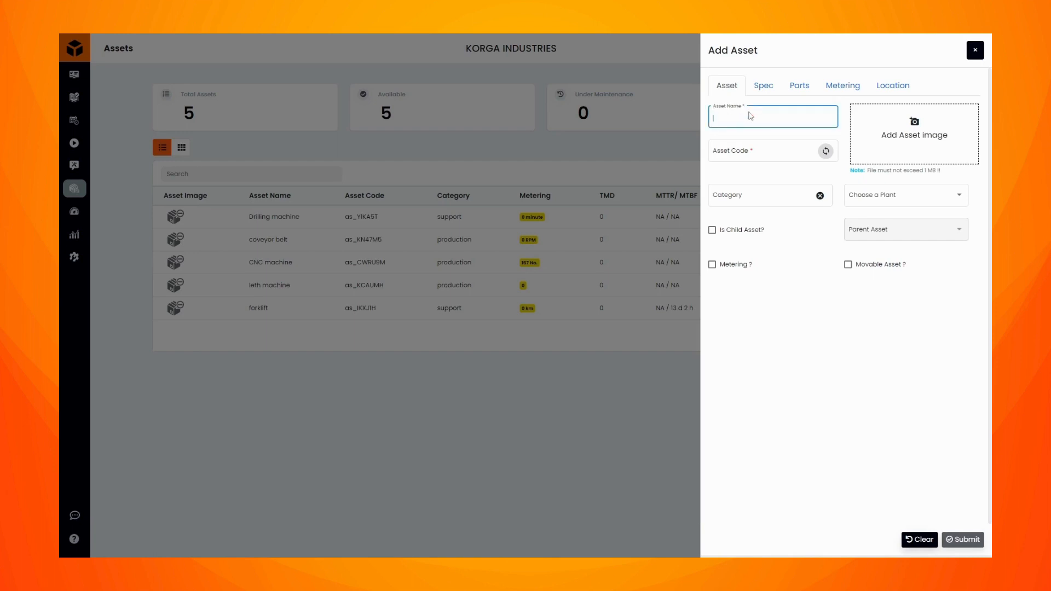
{"action": "type", "text": "compres"}
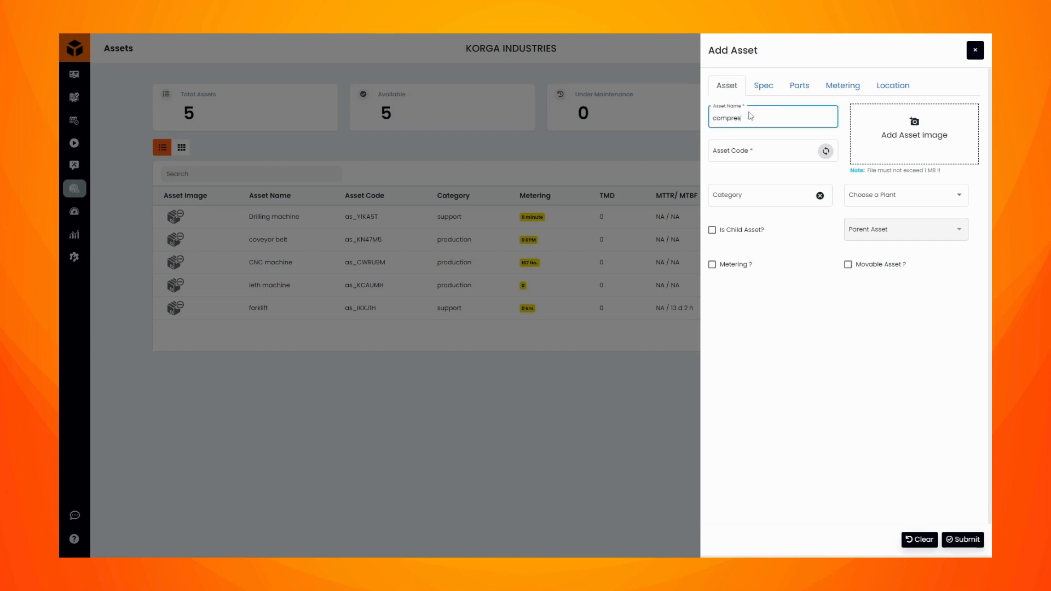
{"action": "type", "text": "sor"}
{"action": "left_click", "coordinate": [826, 153]}
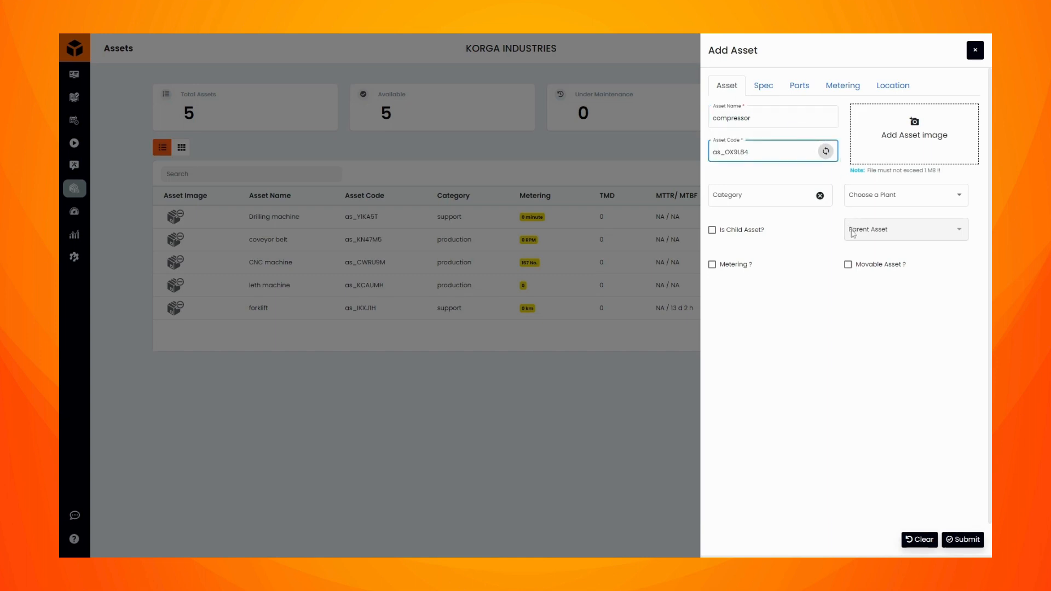
{"action": "left_click", "coordinate": [979, 542]}
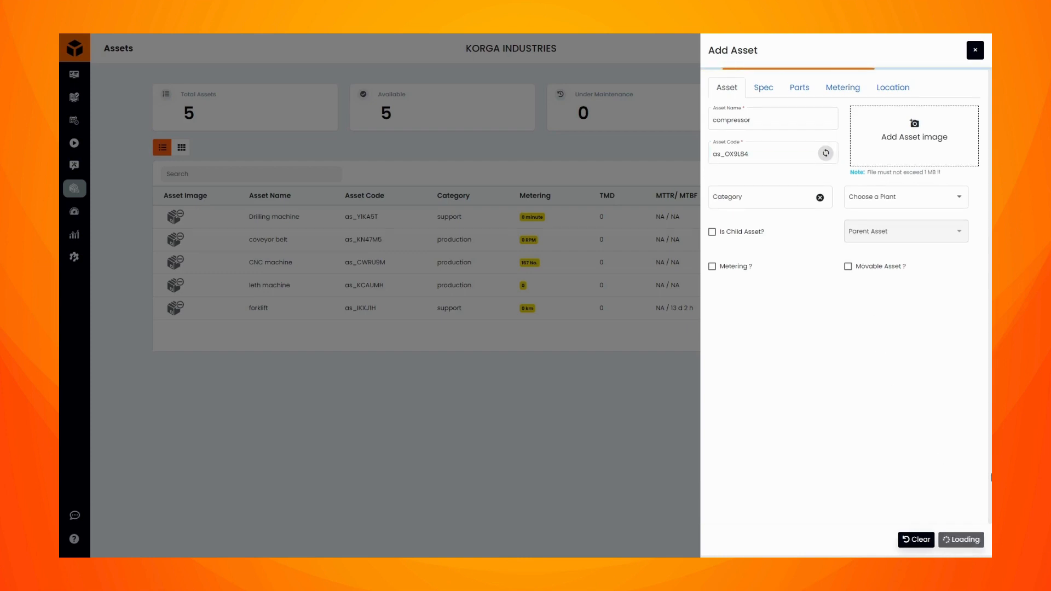
{"action": "left_click", "coordinate": [956, 58]}
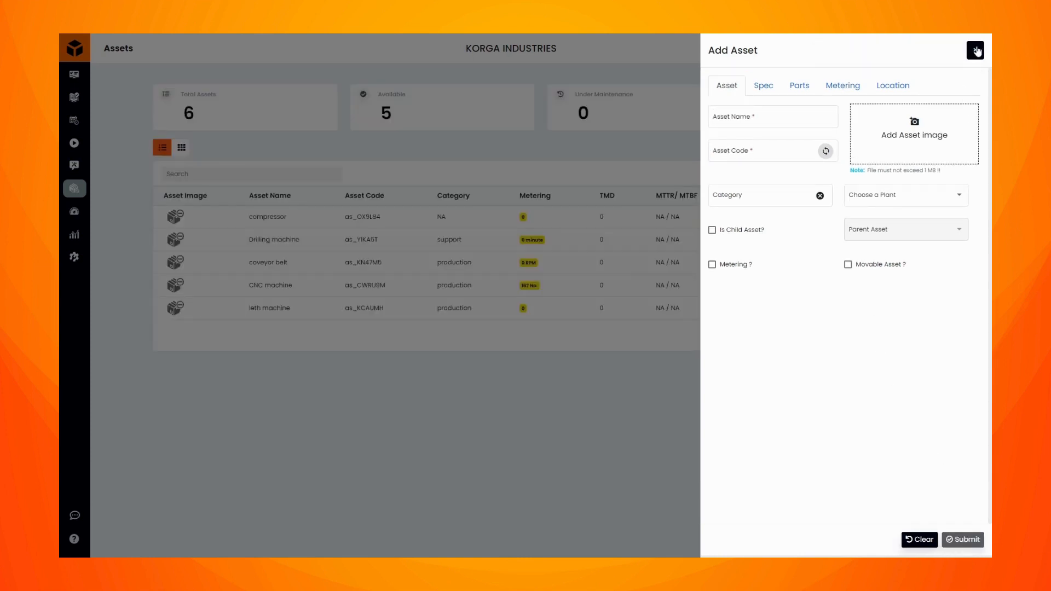
{"action": "left_click", "coordinate": [975, 51]}
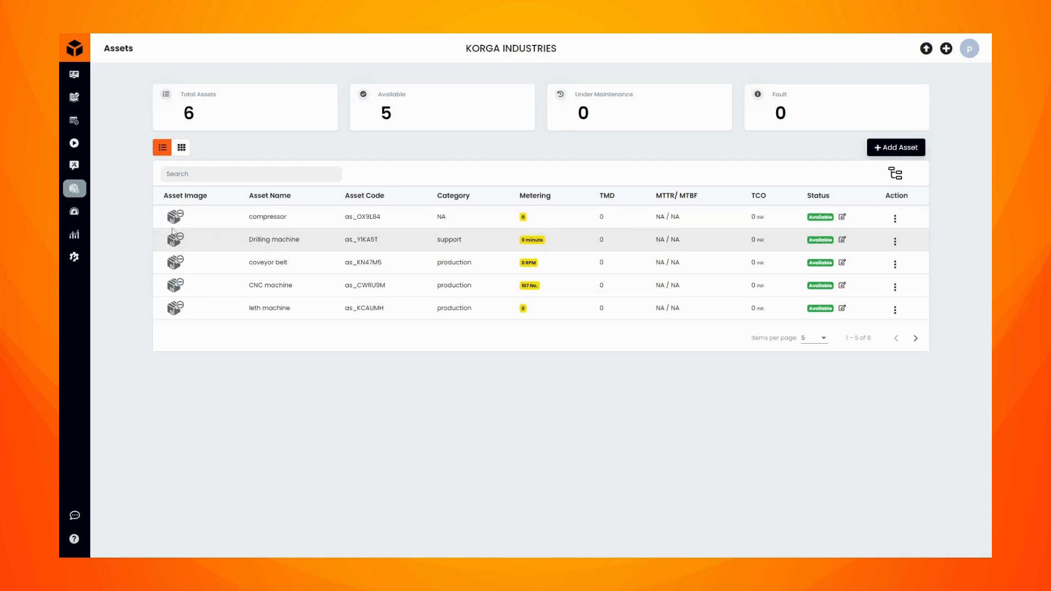
Edit the compressor asset, setting its category to production and its plant to Techtronic Industries
{"action": "left_click", "coordinate": [896, 218]}
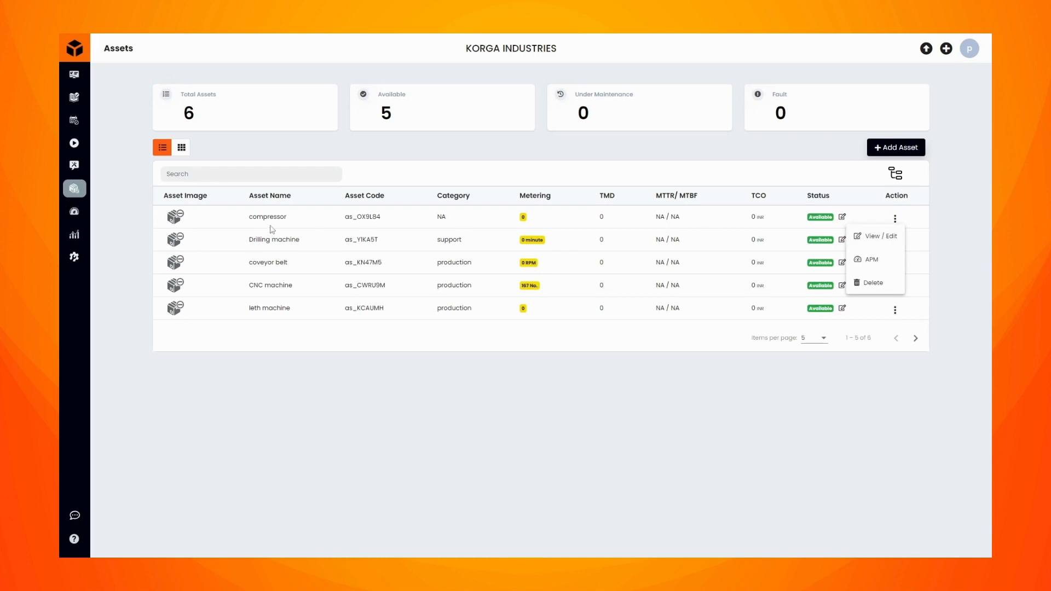
{"action": "left_click", "coordinate": [895, 218]}
{"action": "left_click", "coordinate": [896, 218]}
{"action": "left_click", "coordinate": [856, 240]}
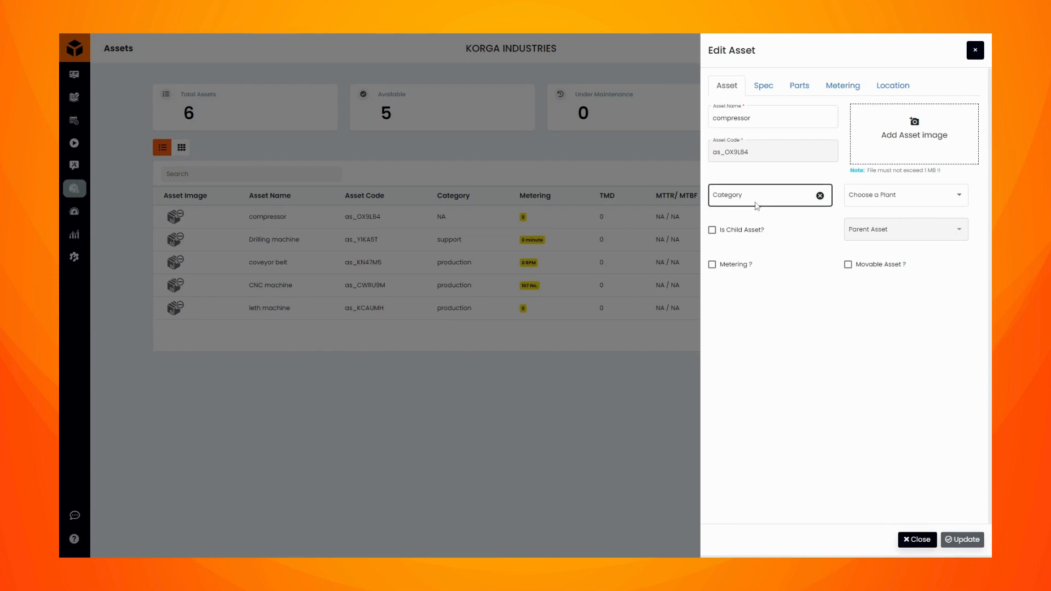
{"action": "left_click", "coordinate": [757, 206]}
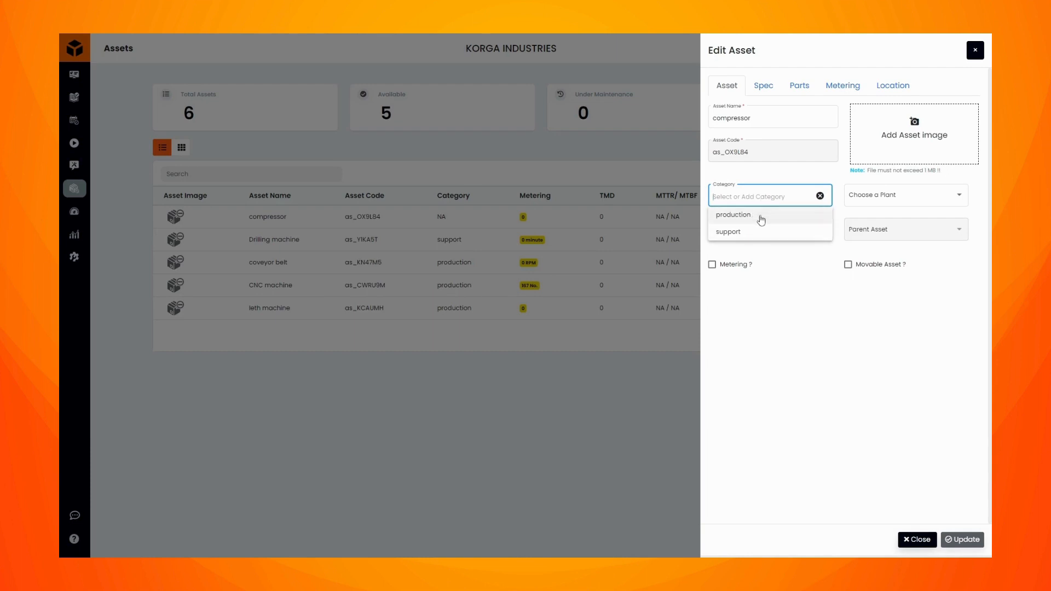
{"action": "left_click", "coordinate": [764, 217]}
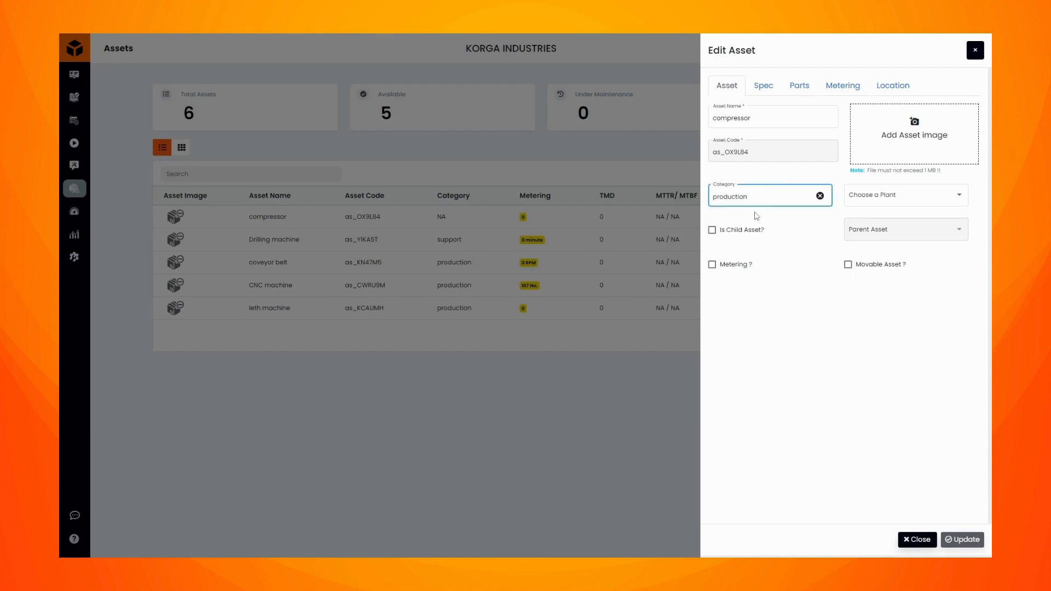
{"action": "left_click", "coordinate": [934, 194]}
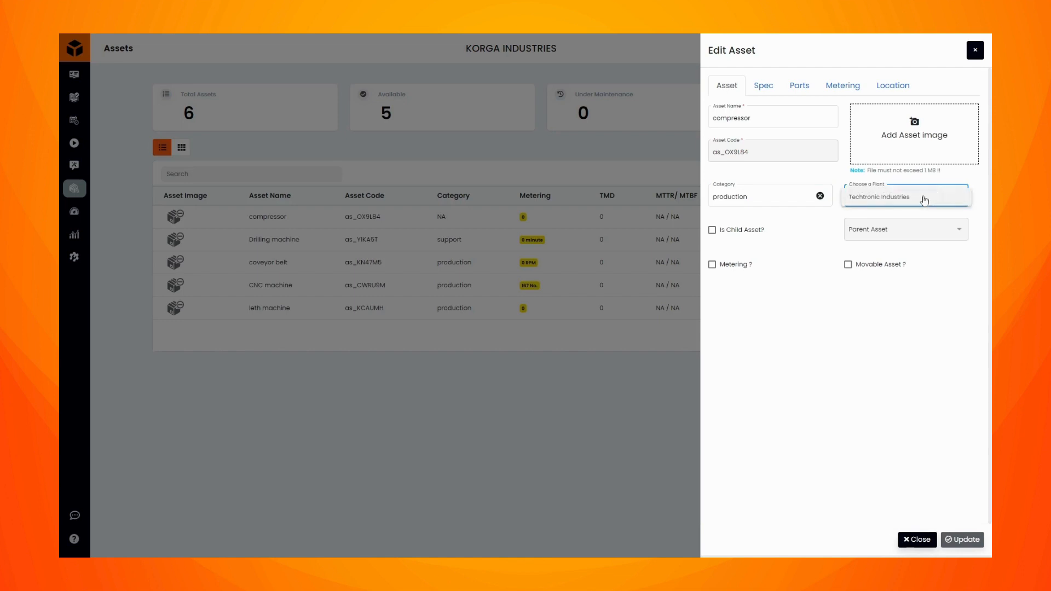
{"action": "left_click", "coordinate": [927, 199]}
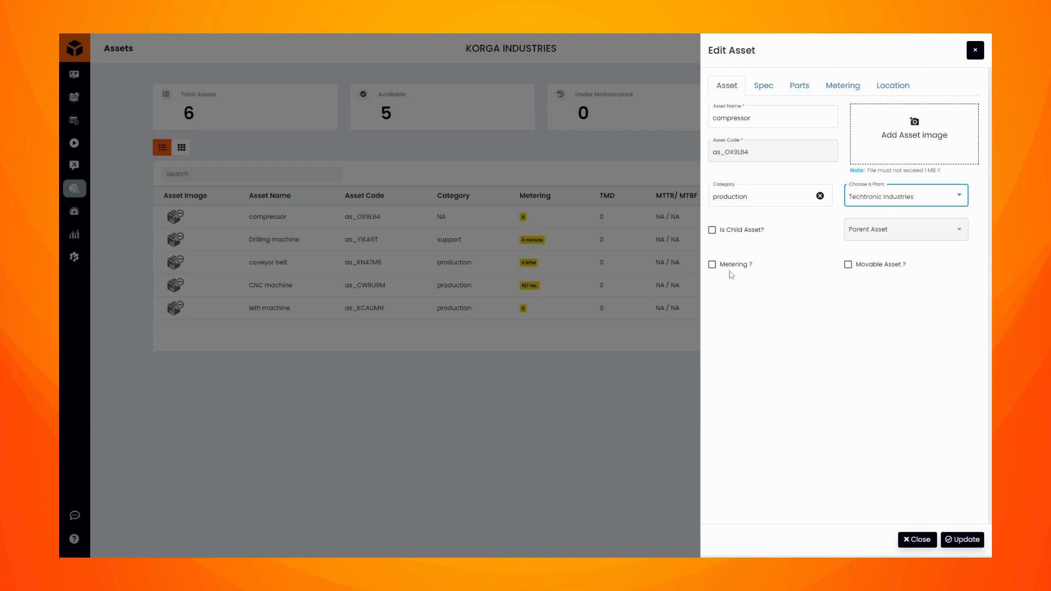
Enable metering for the compressor with manual entry, meter name pressure and unit psi, and save the update
{"action": "left_click", "coordinate": [732, 270]}
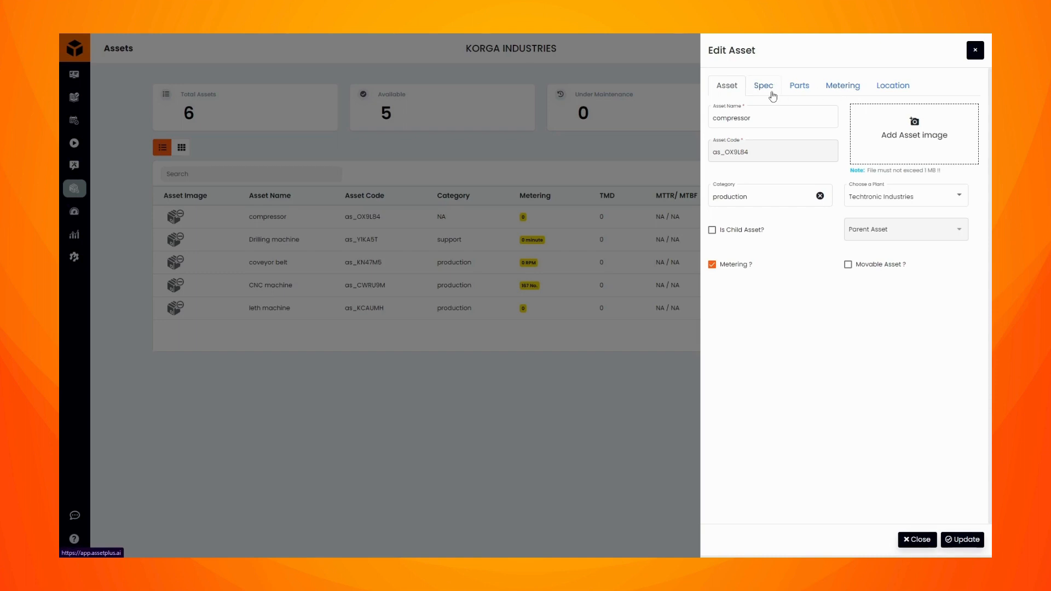
{"action": "left_click", "coordinate": [843, 87]}
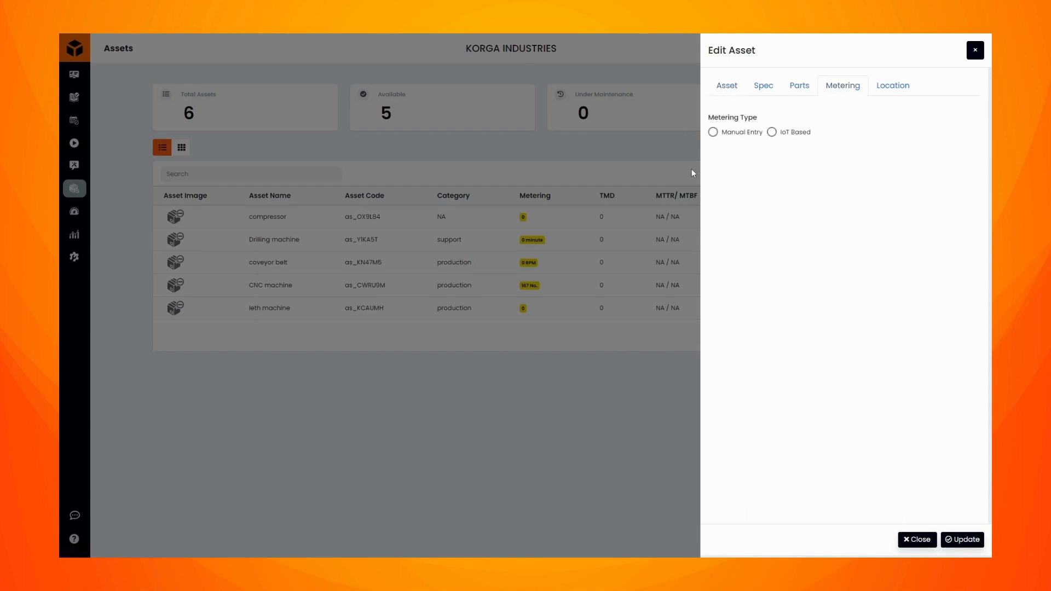
{"action": "left_click", "coordinate": [713, 133]}
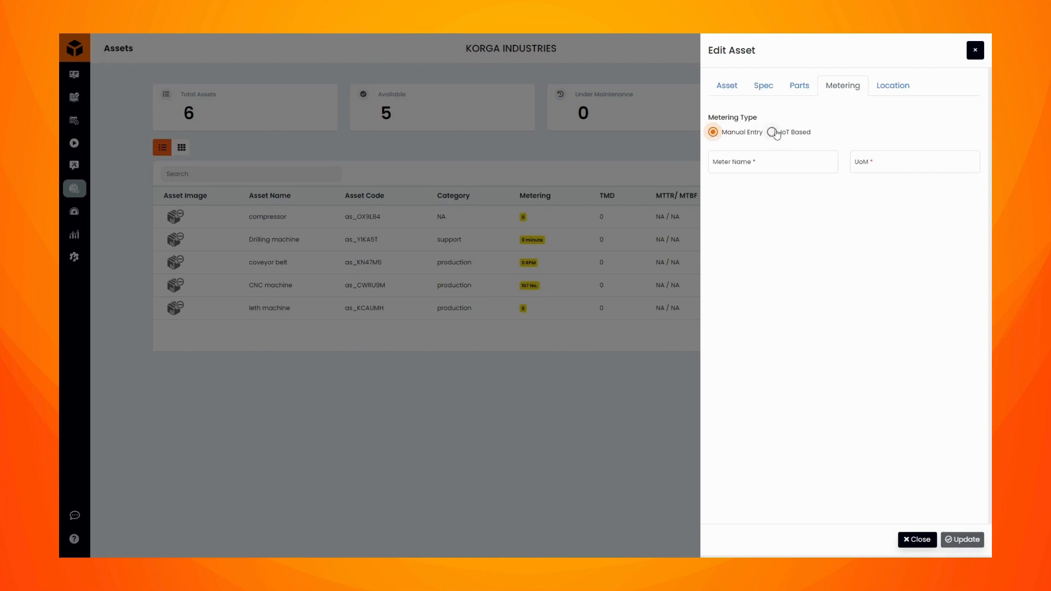
{"action": "left_click", "coordinate": [773, 132]}
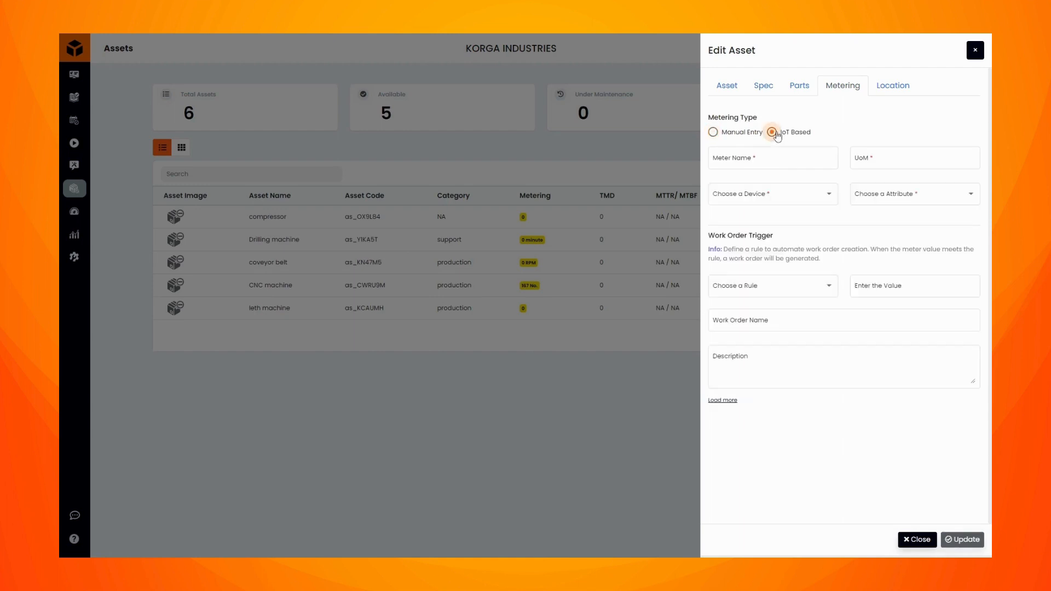
{"action": "left_click", "coordinate": [713, 132]}
{"action": "left_click", "coordinate": [773, 161]}
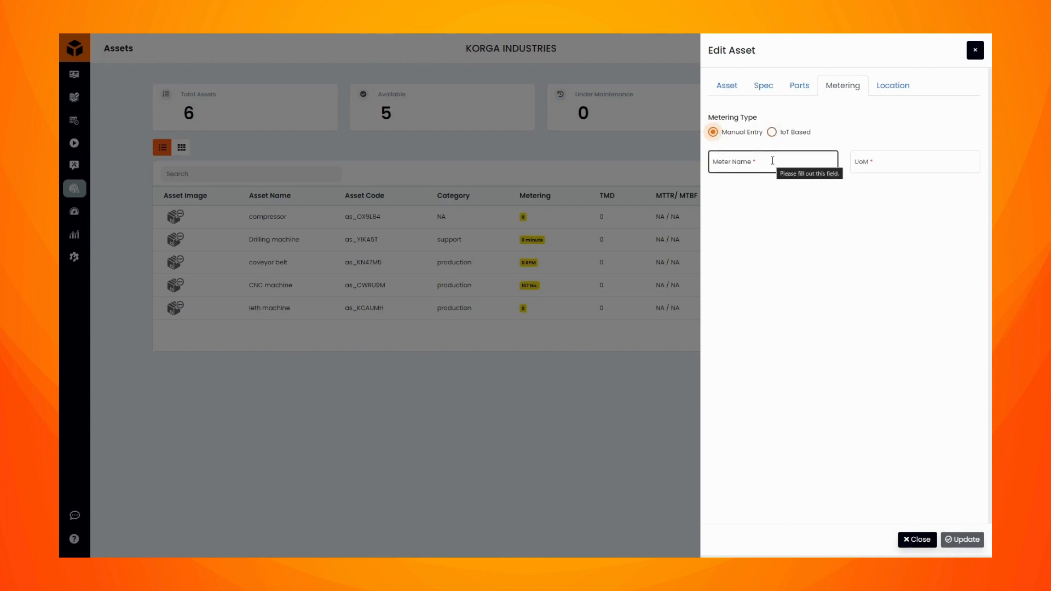
{"action": "left_click", "coordinate": [773, 161]}
{"action": "type", "text": "pr"}
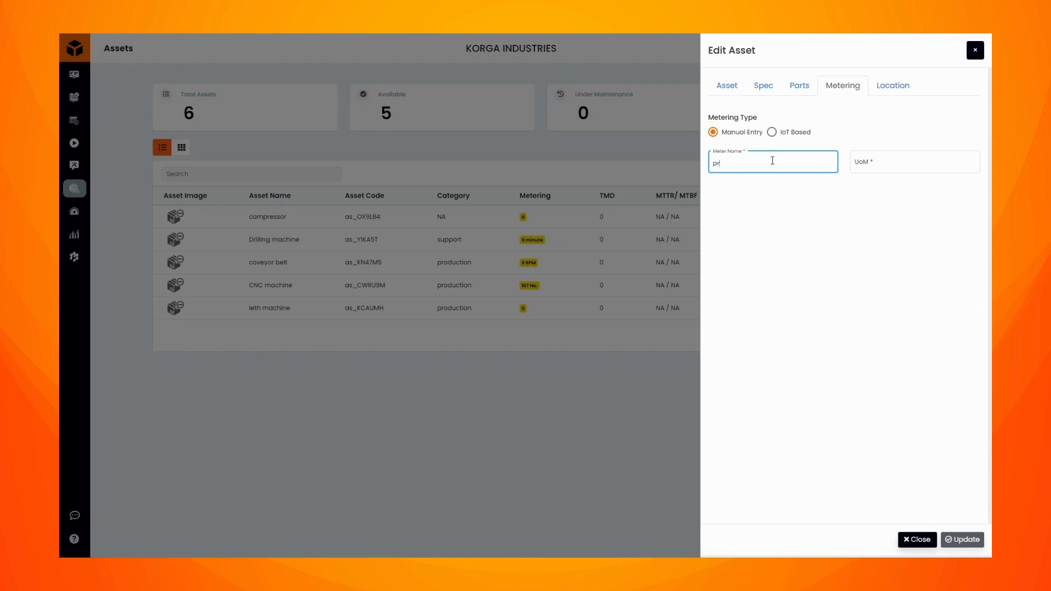
{"action": "type", "text": "essure"}
{"action": "left_click", "coordinate": [932, 171]}
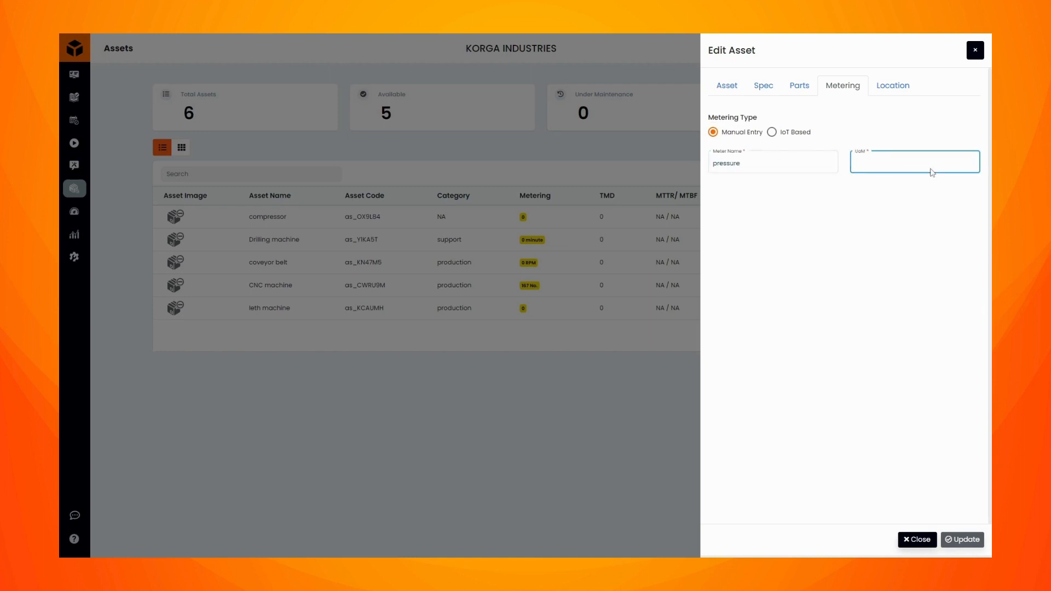
{"action": "type", "text": "psi"}
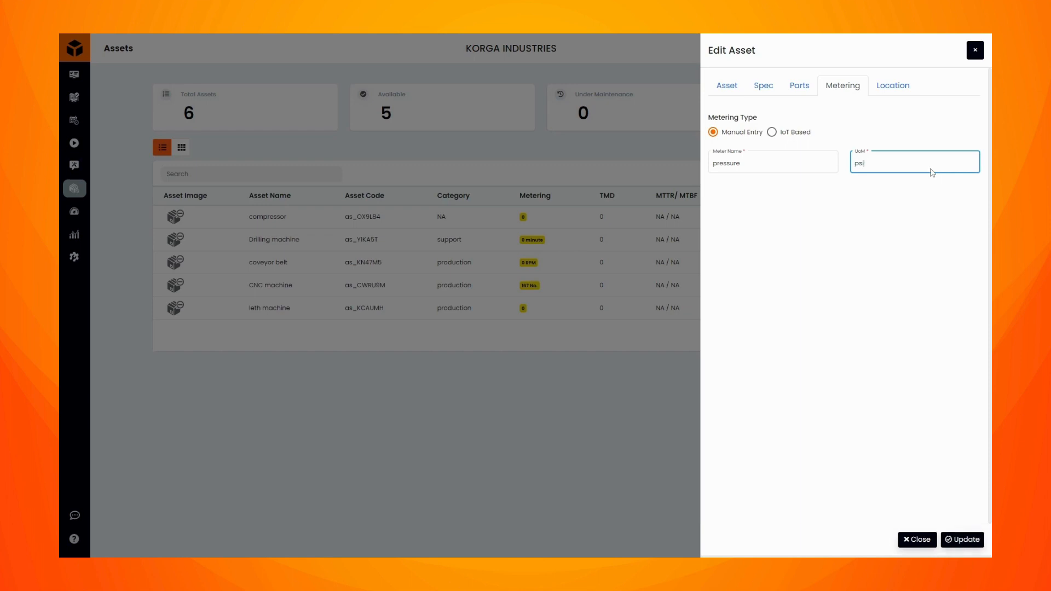
{"action": "left_click", "coordinate": [962, 539]}
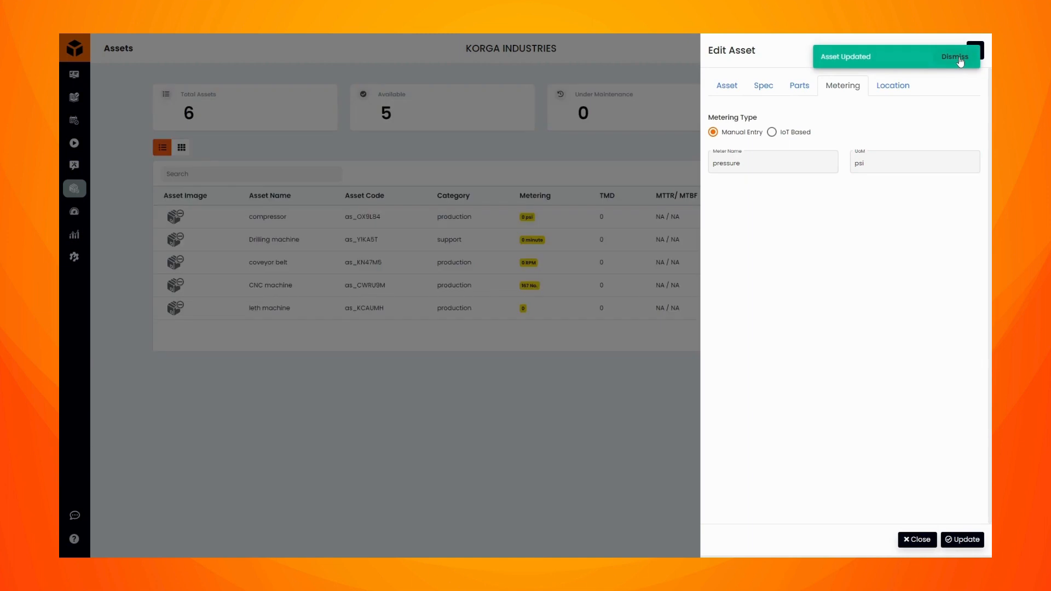
In the compressor's specifications, enter the brand name Fulcrum and the model KDL-32BC330
{"action": "left_click", "coordinate": [719, 91]}
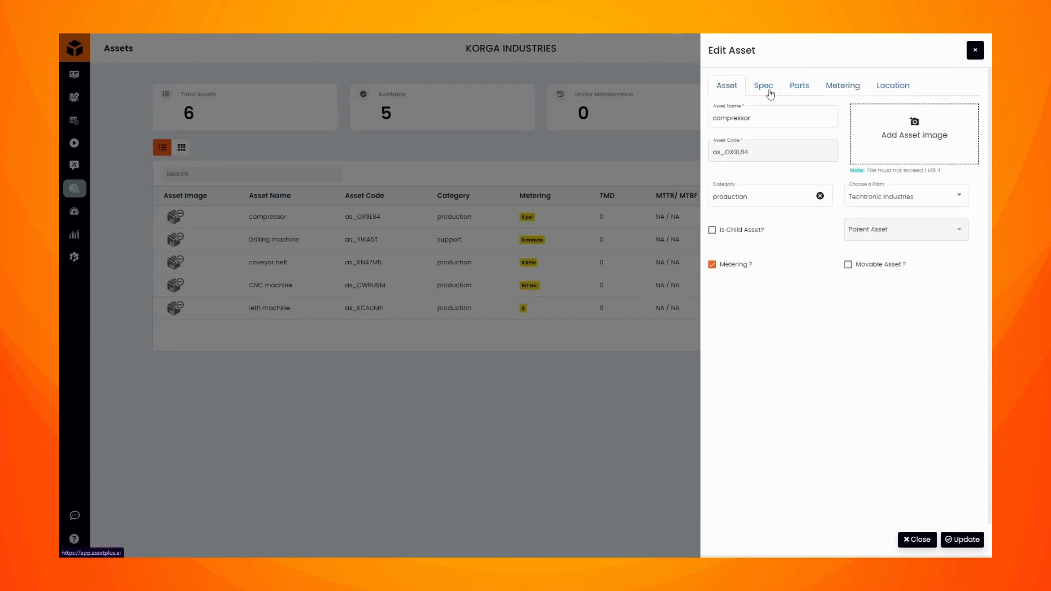
{"action": "left_click", "coordinate": [769, 92]}
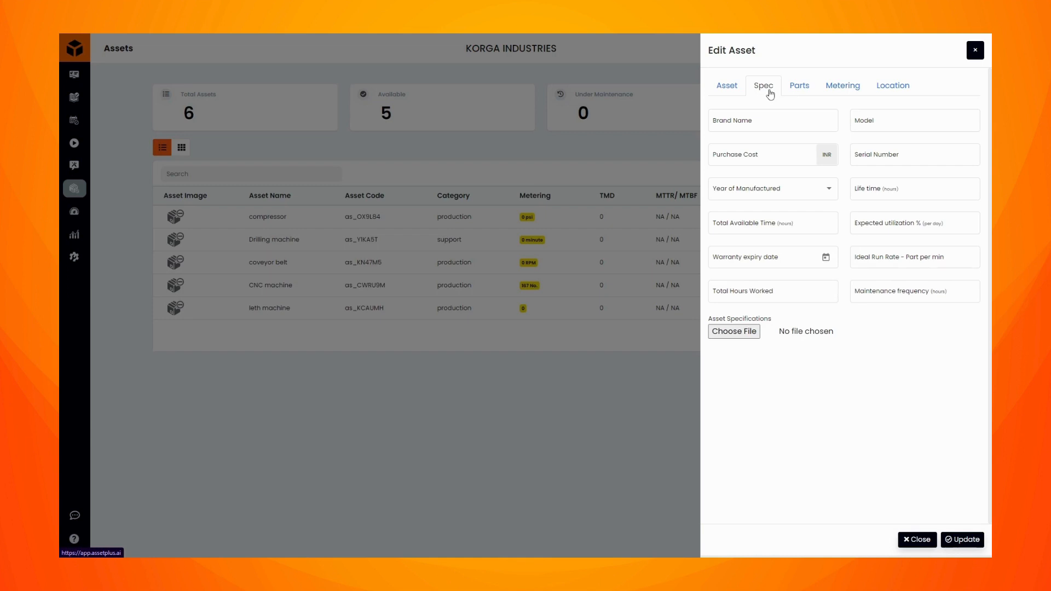
{"action": "left_click", "coordinate": [755, 125]}
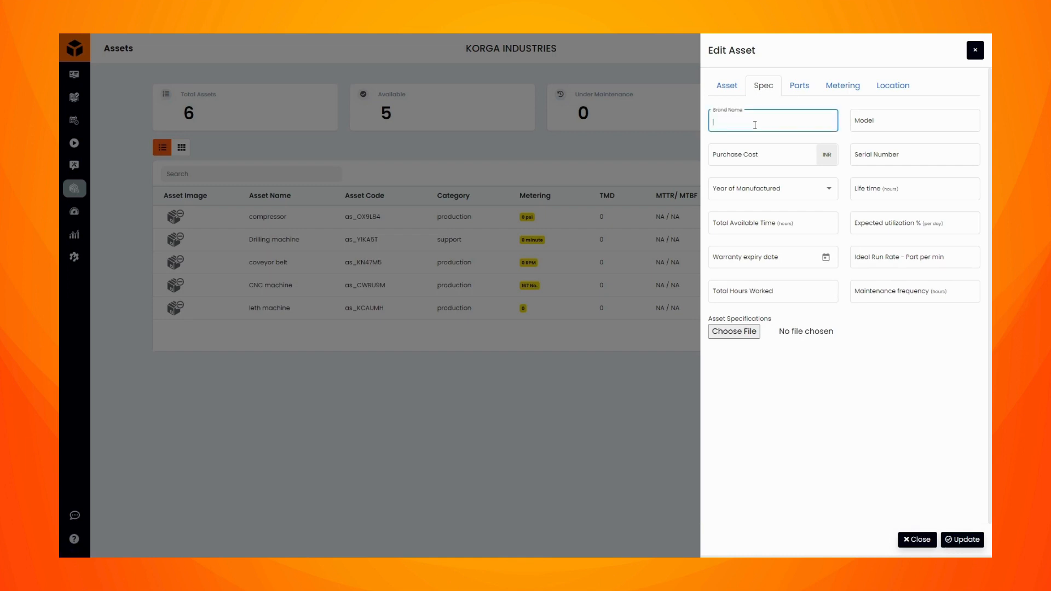
{"action": "type", "text": "Fulcrum"}
{"action": "left_click", "coordinate": [859, 120]}
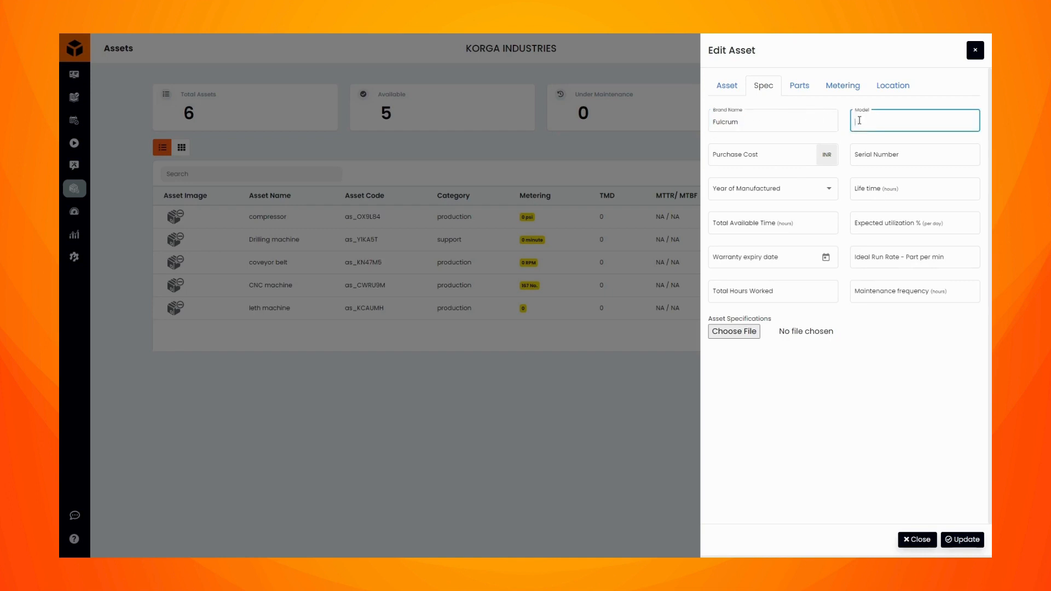
{"action": "type", "text": "KDL-32BC330"}
Set the compressor's purchase cost to 2000000 INR and its serial number to SMPTY000123
{"action": "left_click", "coordinate": [771, 155]}
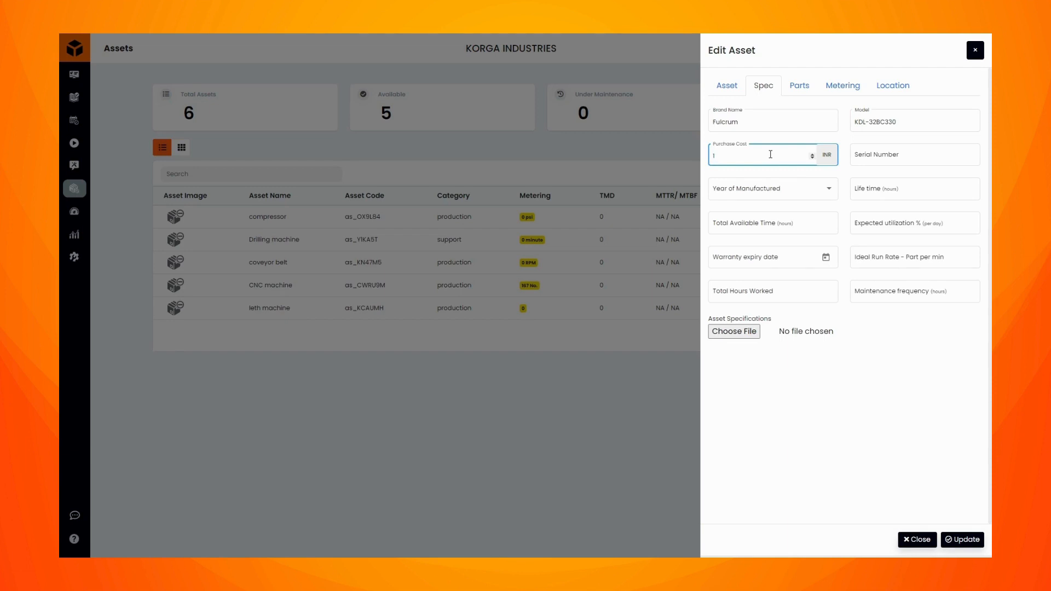
{"action": "type", "text": "2000000"}
{"action": "left_click", "coordinate": [897, 164]}
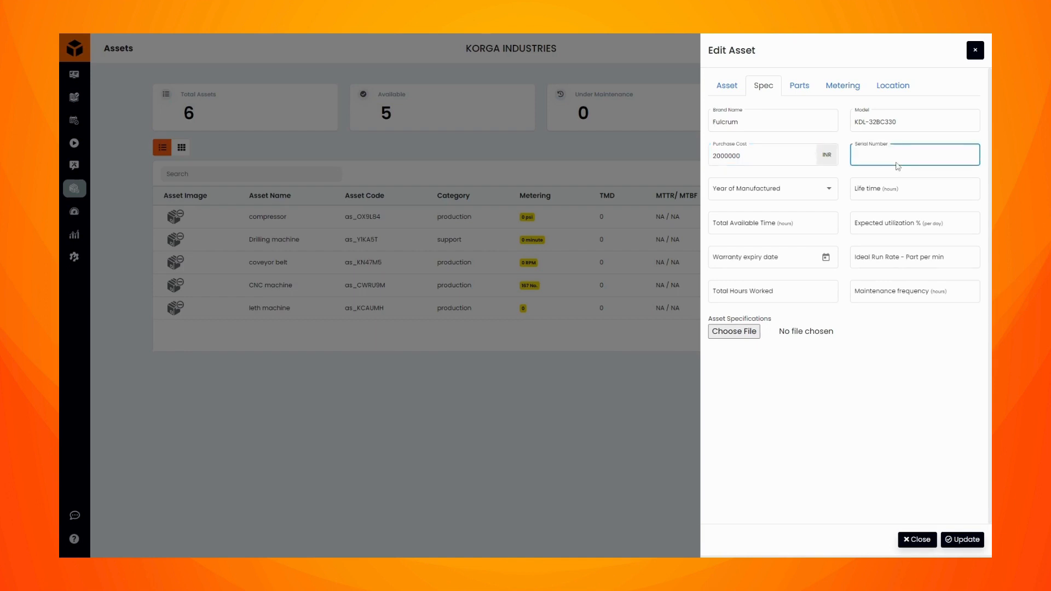
{"action": "type", "text": "SMPTY000123"}
Set the compressor's year of manufacture to 2023 and its life time to 200000 hours
{"action": "left_click", "coordinate": [792, 200]}
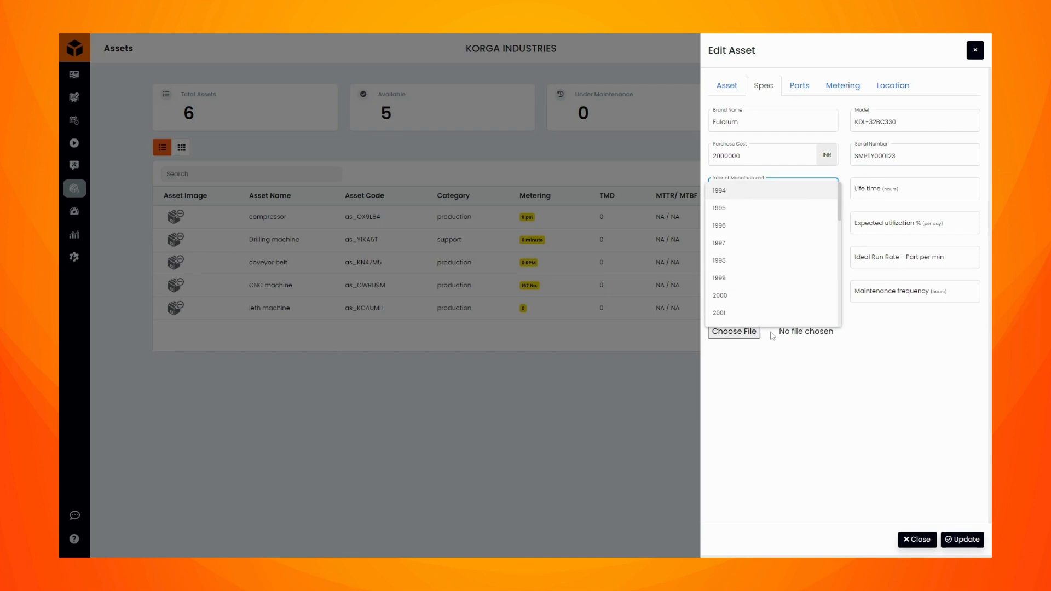
{"action": "scroll", "coordinate": [744, 301], "scroll_direction": "down", "scroll_amount": 4}
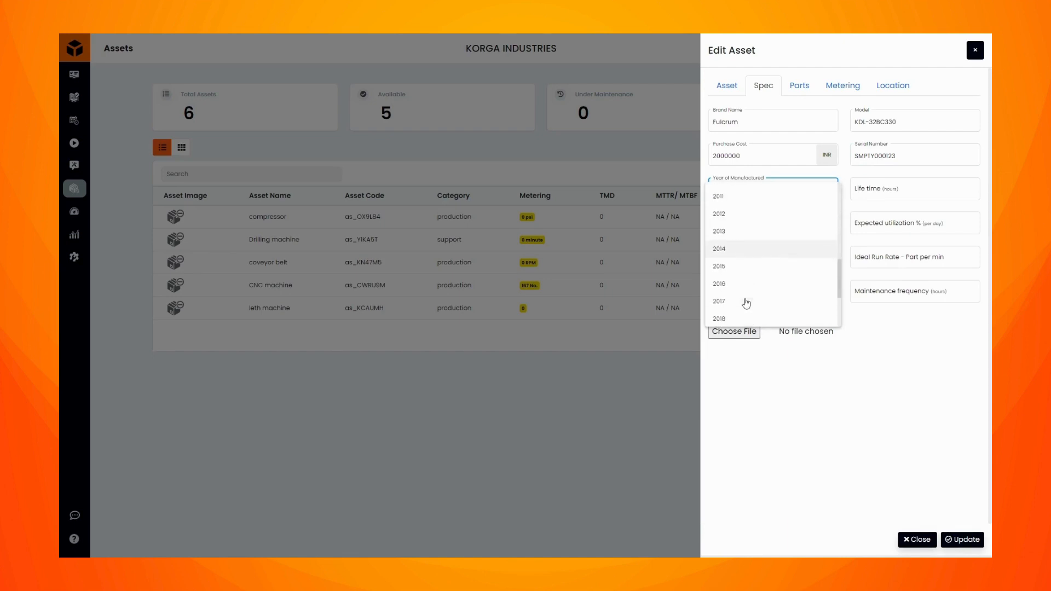
{"action": "left_click", "coordinate": [726, 310]}
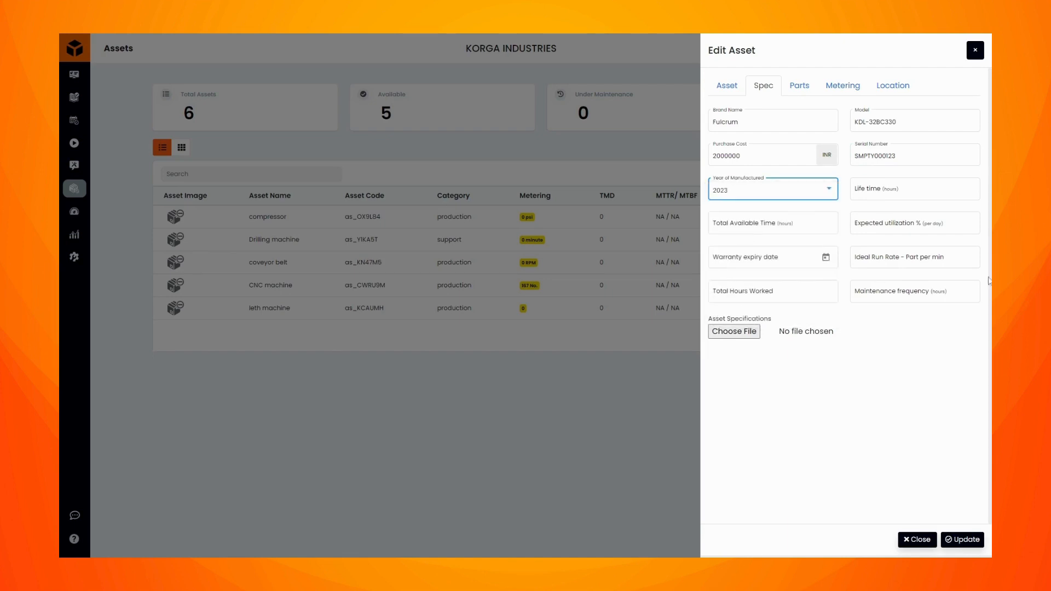
{"action": "left_click", "coordinate": [827, 190]}
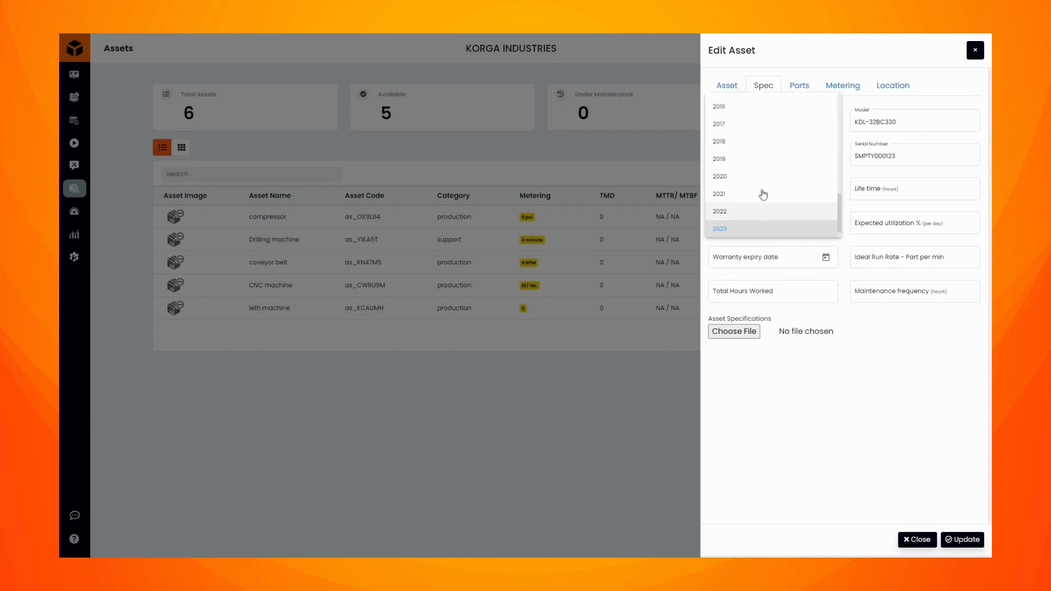
{"action": "scroll", "coordinate": [741, 211], "scroll_direction": "down", "scroll_amount": 1}
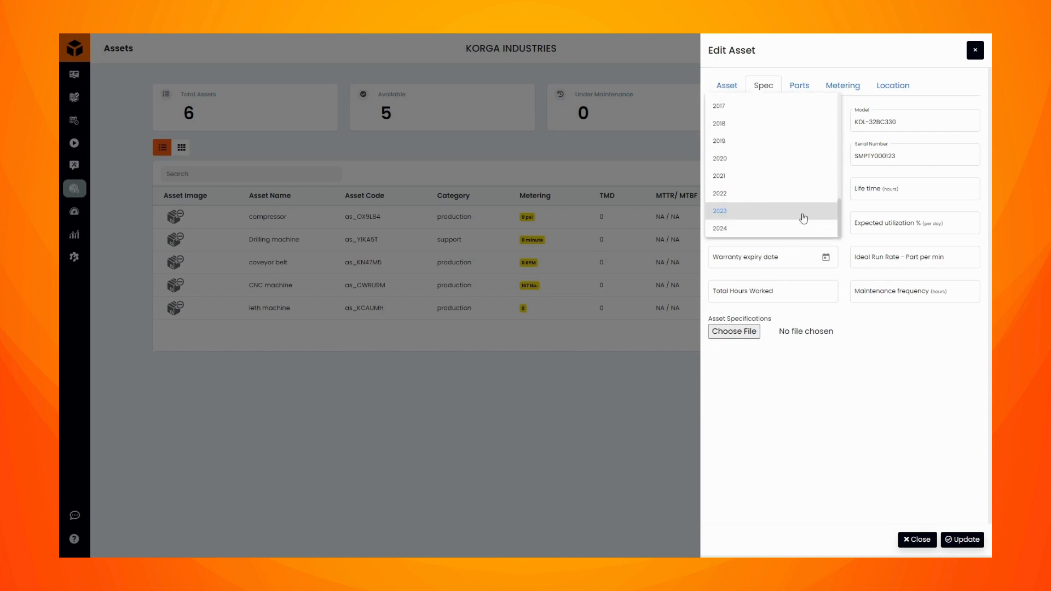
{"action": "left_click", "coordinate": [859, 211]}
{"action": "left_click", "coordinate": [900, 190]}
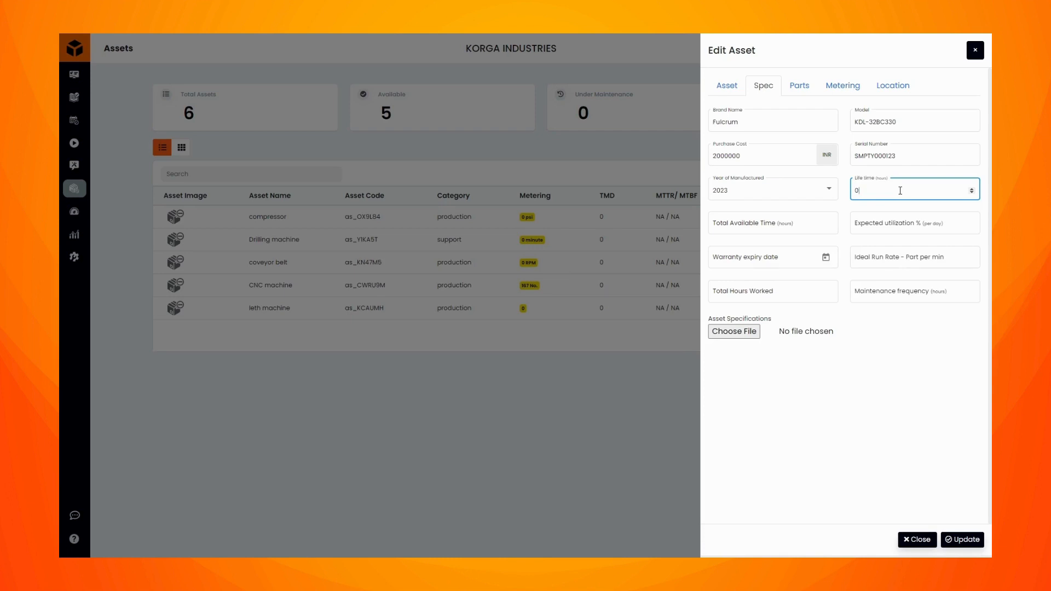
{"action": "type", "text": "00000"}
Set the compressor's total available time to 16 hours and its expected utilization to 85% per day
{"action": "left_click", "coordinate": [757, 225]}
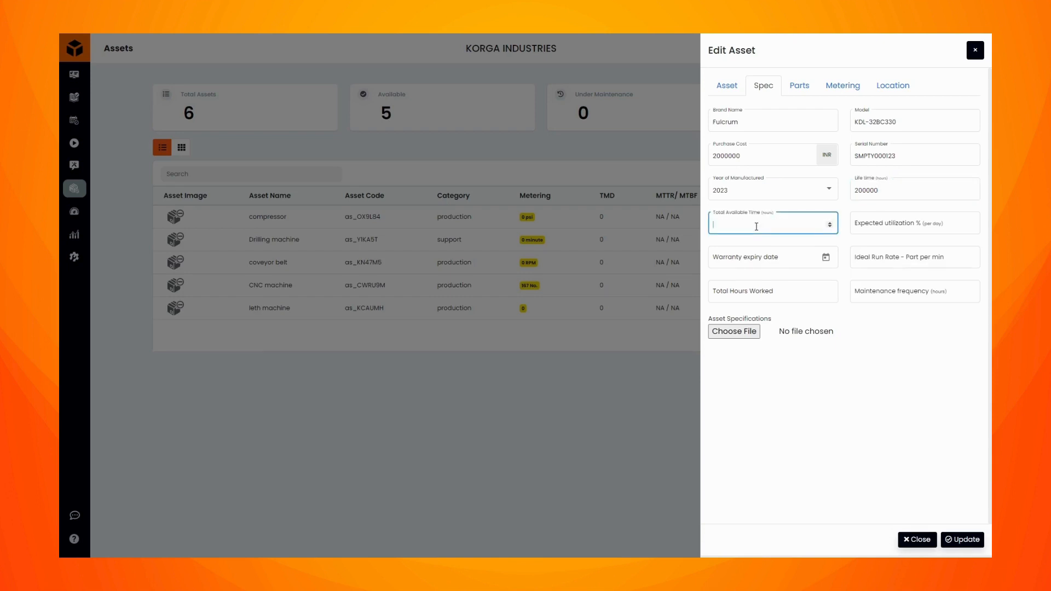
{"action": "type", "text": "20"}
{"action": "key", "text": "BackSpace"}
{"action": "type", "text": "0"}
{"action": "left_click", "coordinate": [861, 228]}
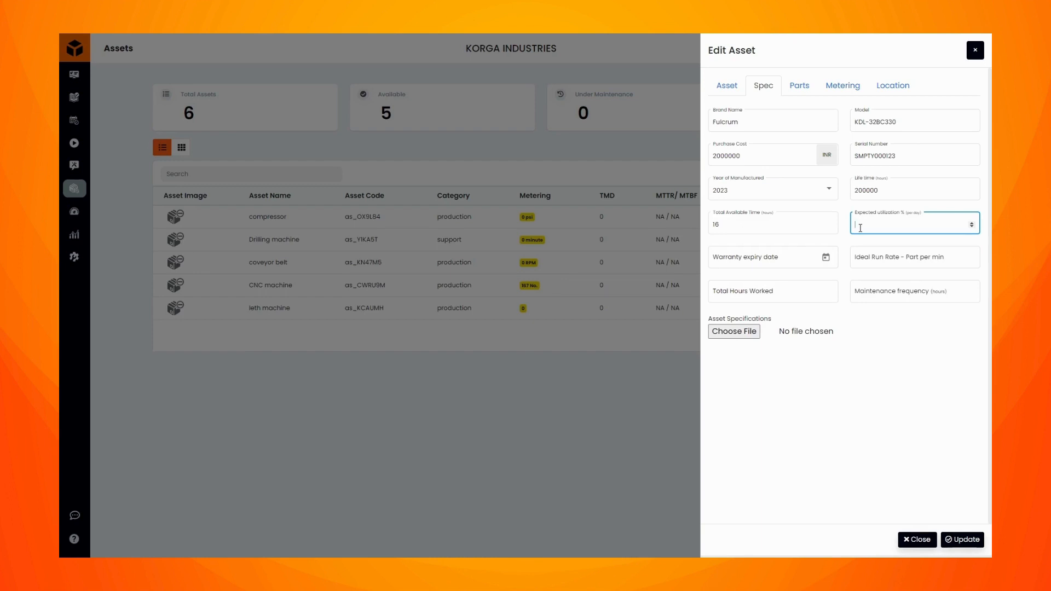
{"action": "type", "text": "85"}
Set the compressor's warranty expiry date to March 6, 2032 and its ideal run rate to 5 parts per minute
{"action": "left_click", "coordinate": [830, 264]}
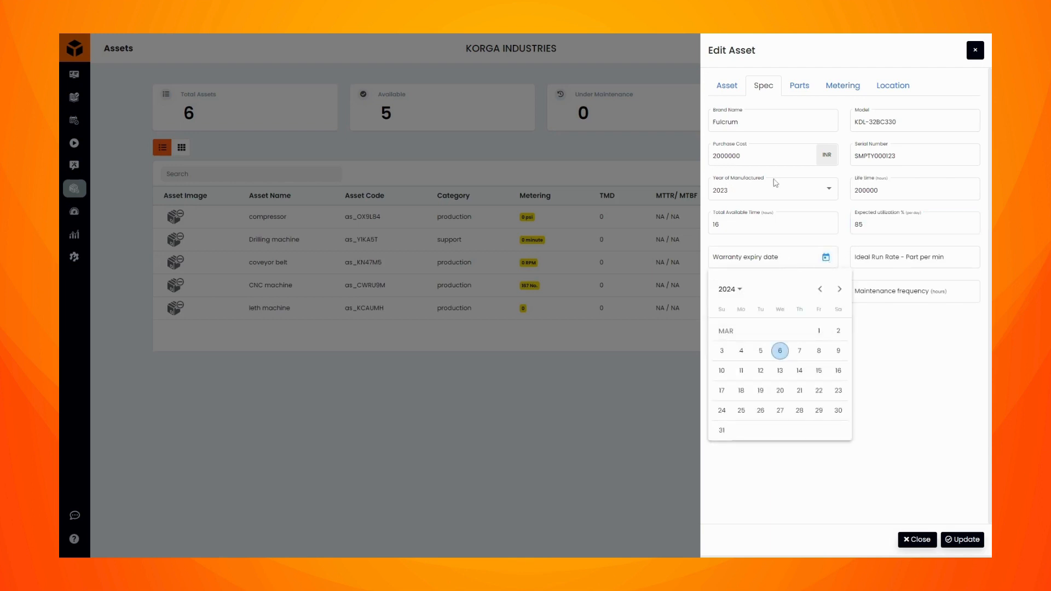
{"action": "left_click", "coordinate": [748, 296]}
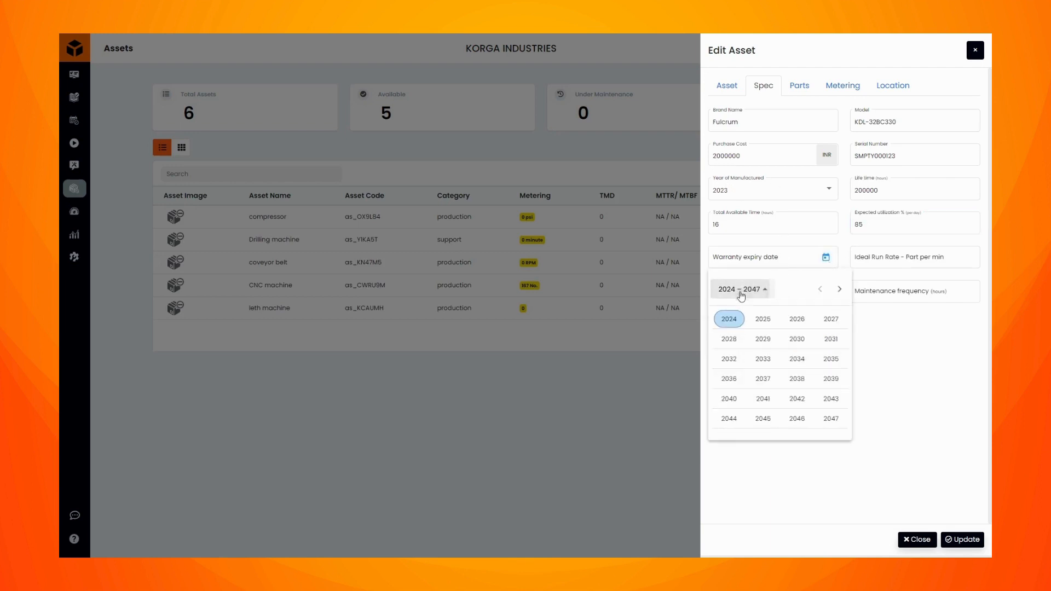
{"action": "left_click", "coordinate": [734, 362]}
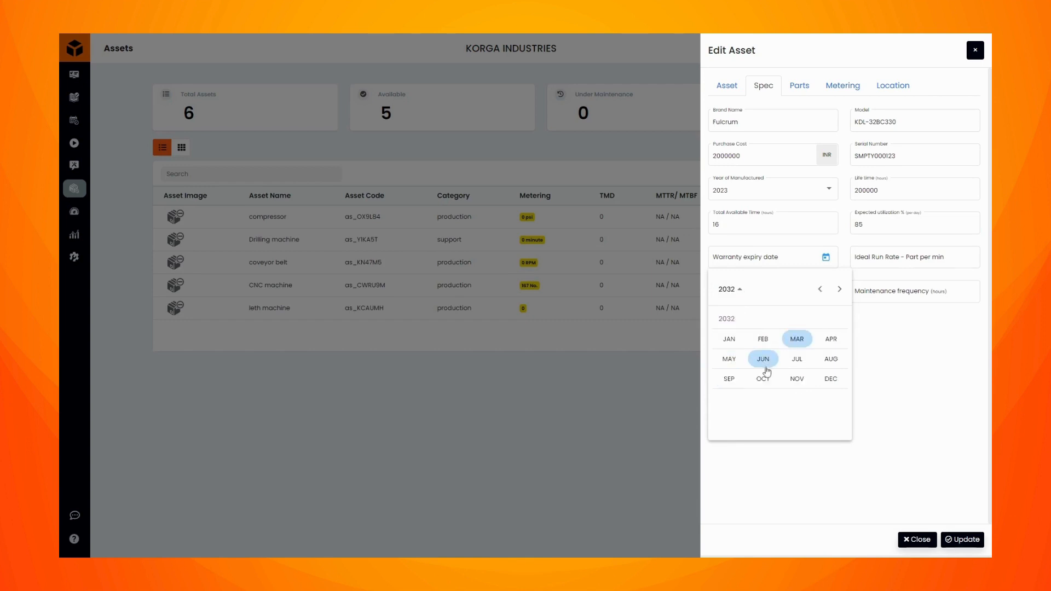
{"action": "left_click", "coordinate": [793, 341]}
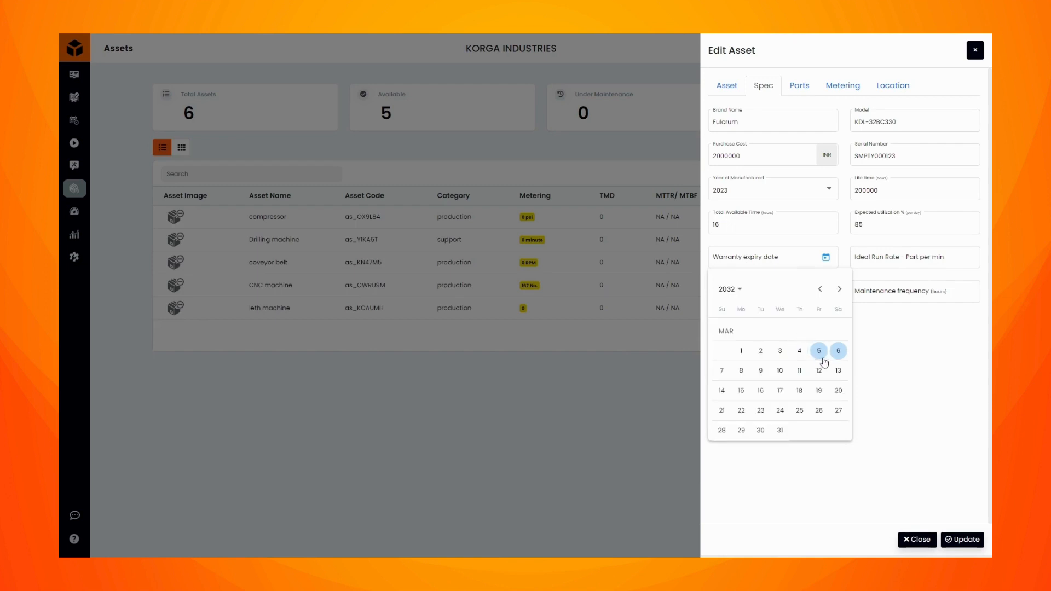
{"action": "left_click", "coordinate": [839, 351]}
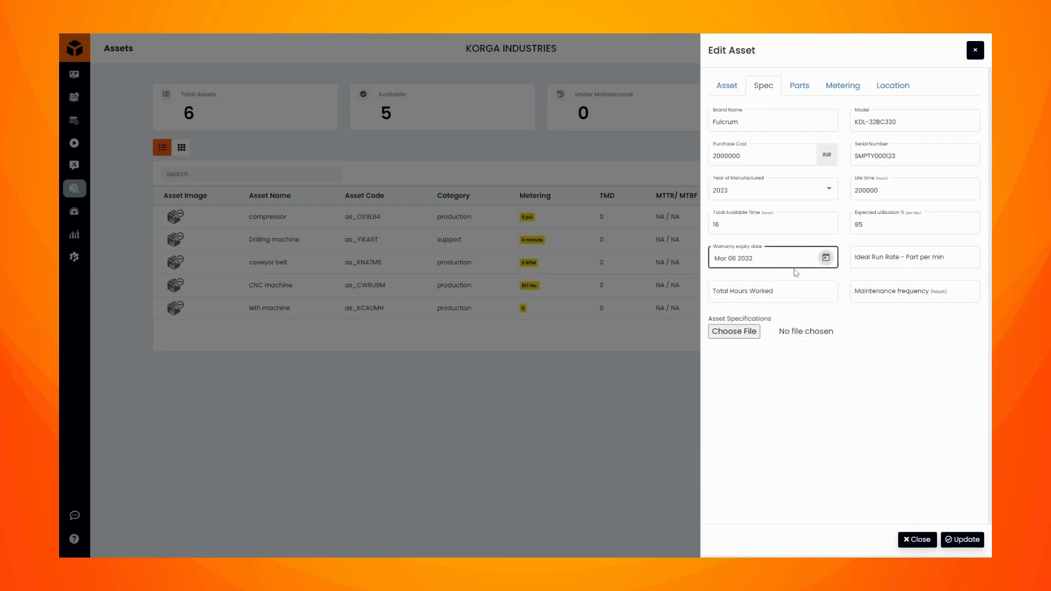
{"action": "left_click", "coordinate": [892, 270]}
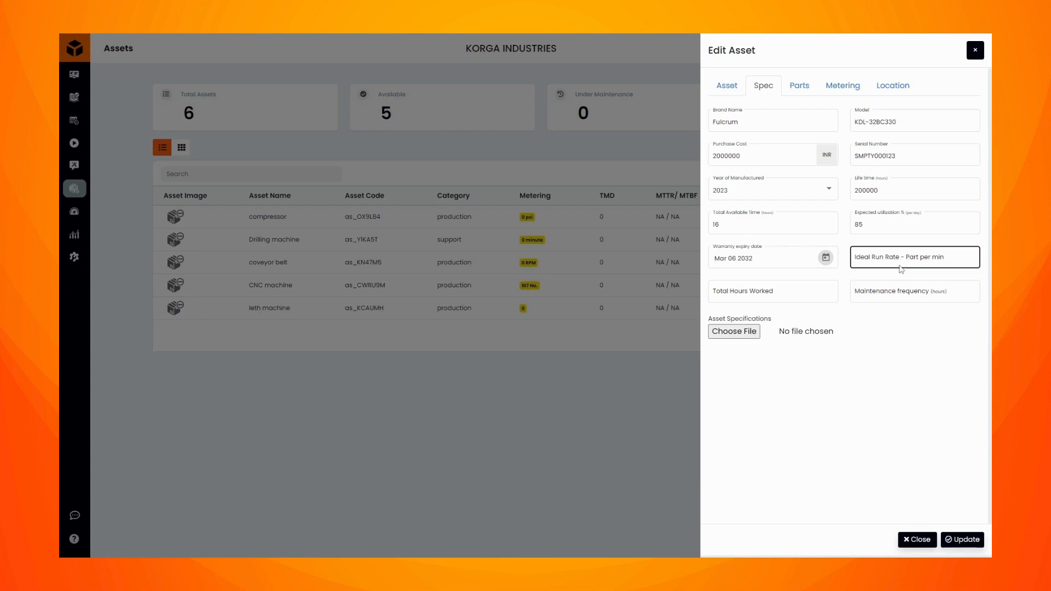
{"action": "left_click", "coordinate": [902, 263]}
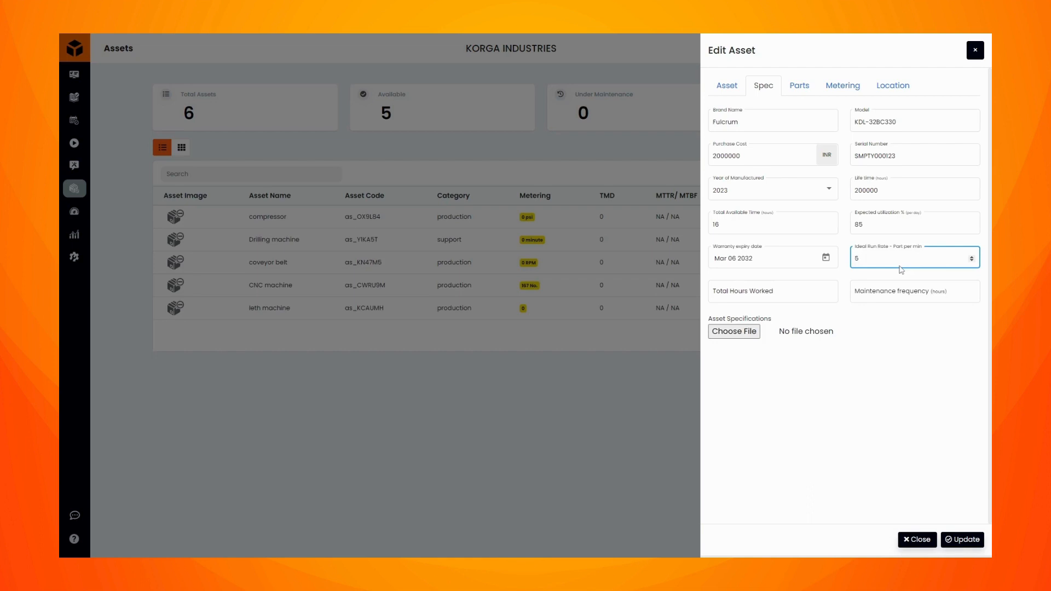
Set the compressor's total hours worked to 500 and its maintenance frequency to 2000 hours
{"action": "left_click", "coordinate": [765, 294]}
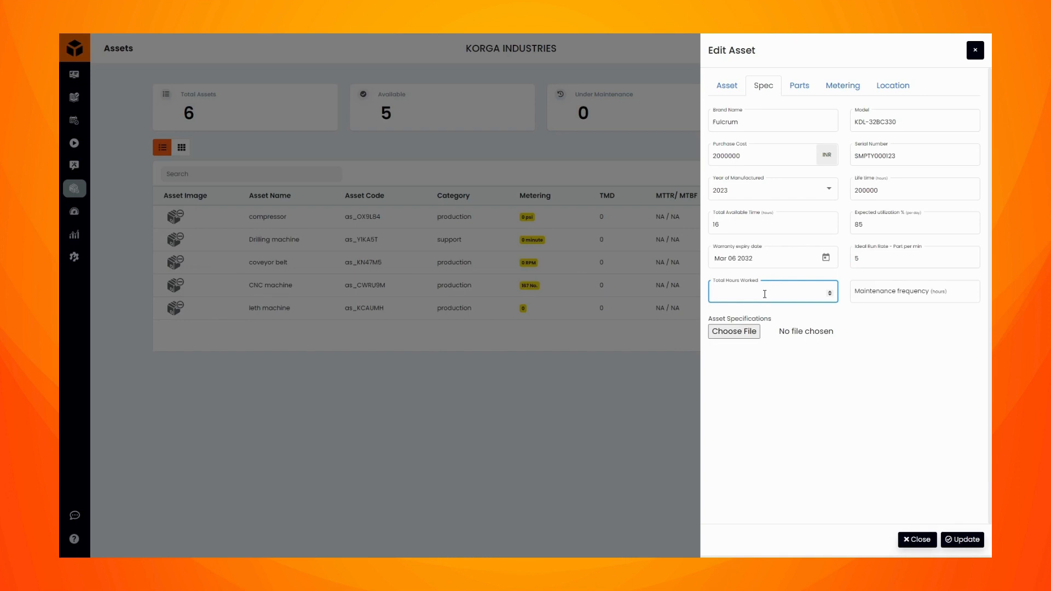
{"action": "type", "text": "500"}
{"action": "left_click", "coordinate": [876, 293]}
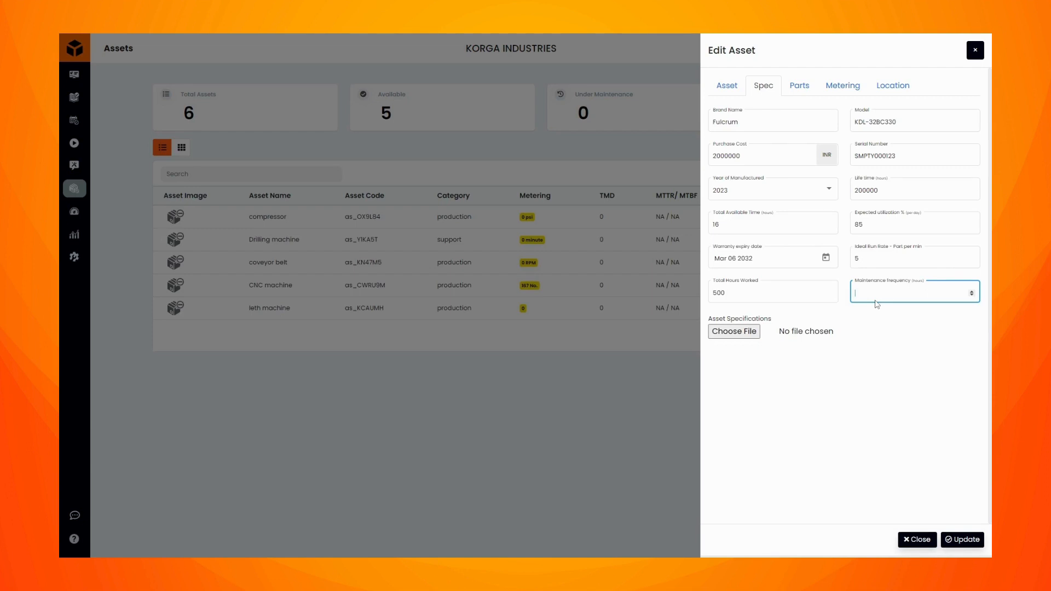
{"action": "type", "text": "2000"}
Set the compressor's location to latitude 45 and longitude 67, leaving its parts unassigned
{"action": "left_click", "coordinate": [800, 90]}
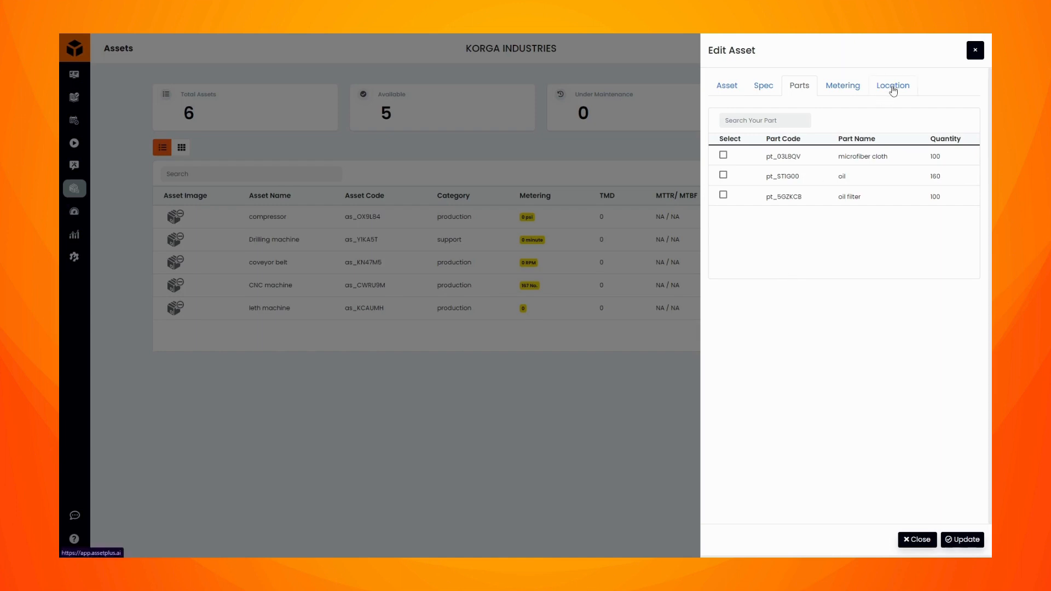
{"action": "left_click", "coordinate": [887, 87]}
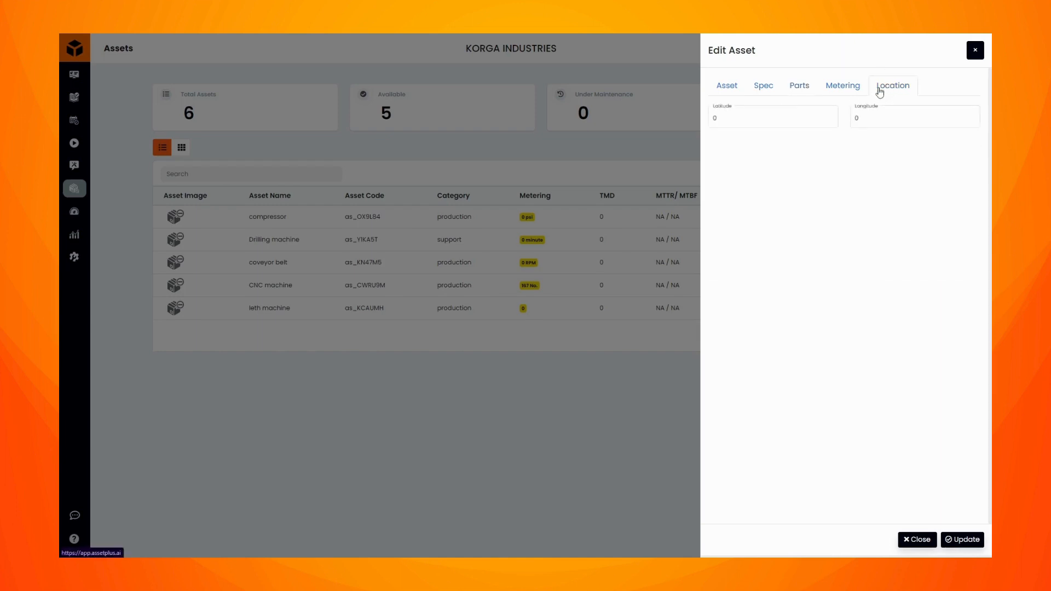
{"action": "left_click", "coordinate": [762, 124]}
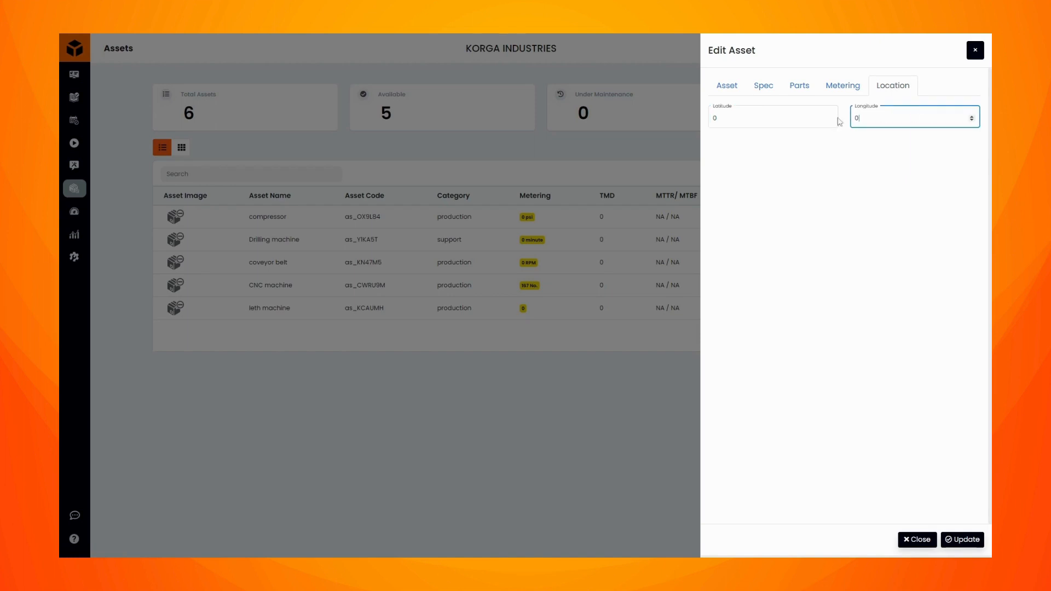
{"action": "type", "text": "4"}
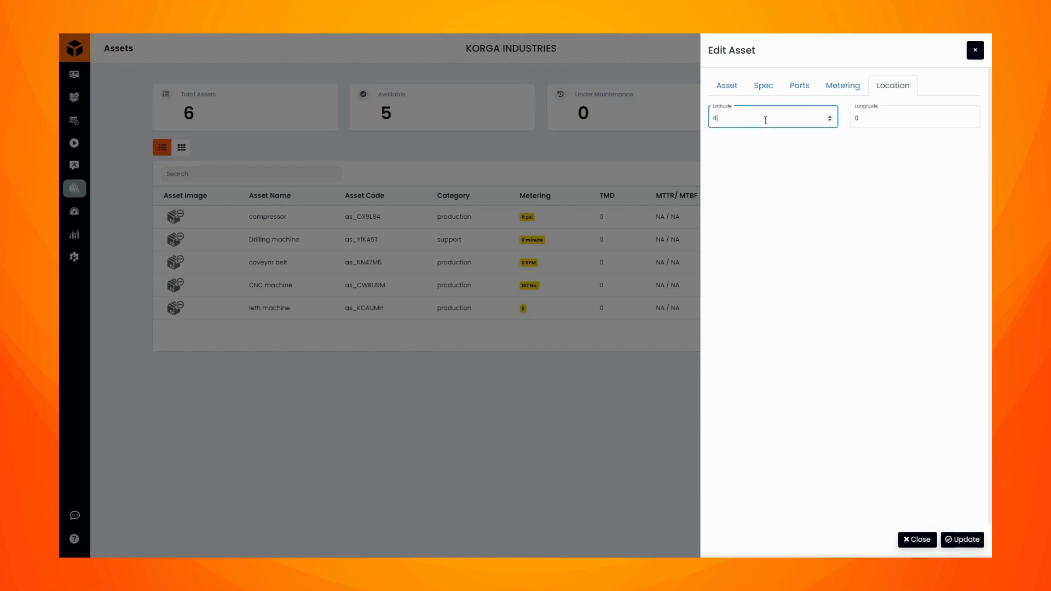
{"action": "type", "text": "5"}
{"action": "left_click", "coordinate": [857, 119]}
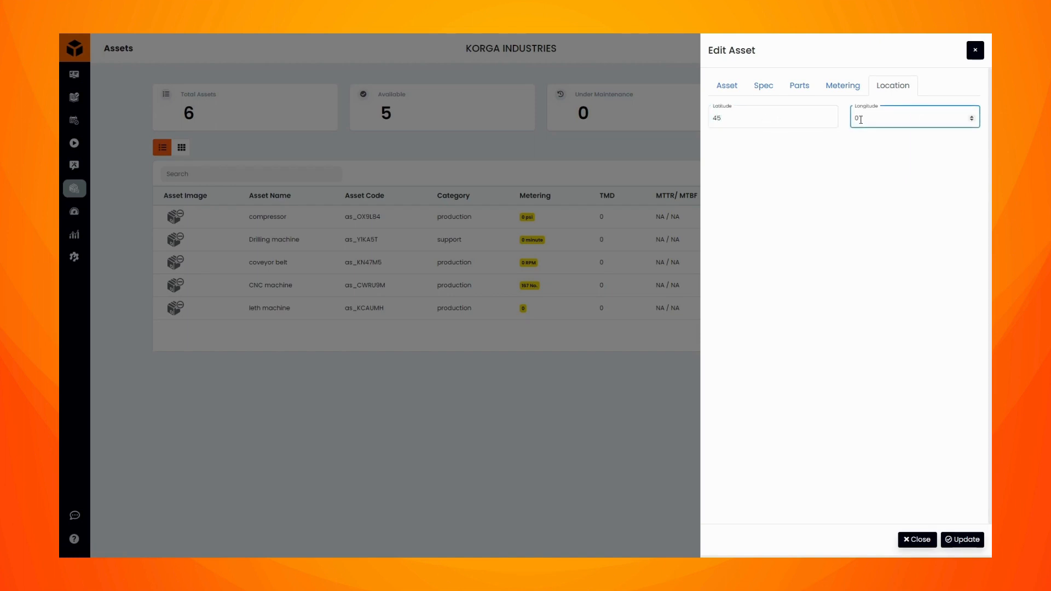
{"action": "type", "text": "67"}
Save the compressor's updated details and close the asset editor
{"action": "left_click", "coordinate": [963, 540]}
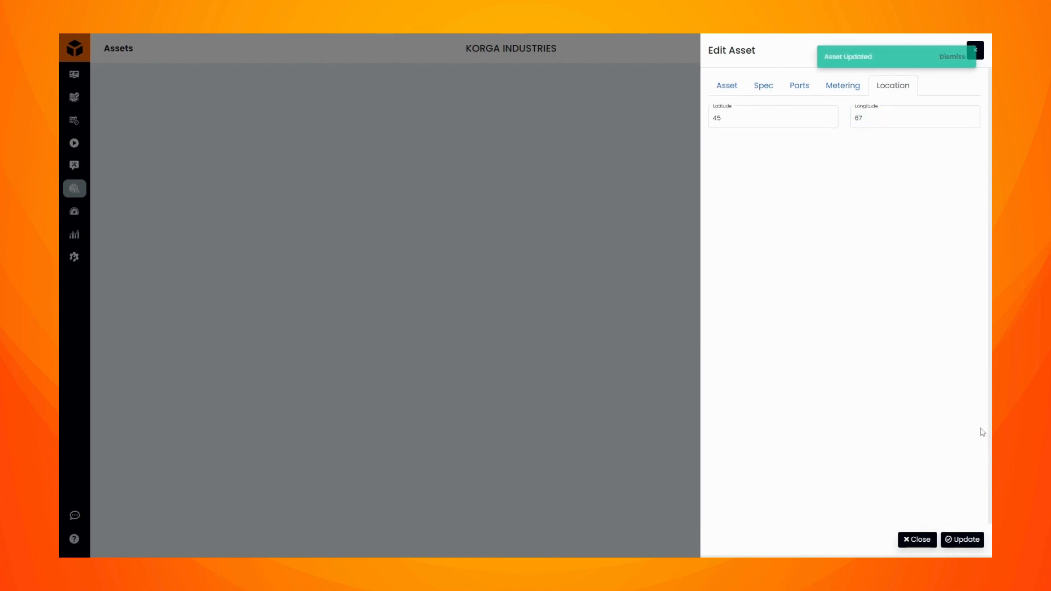
{"action": "left_click", "coordinate": [955, 57]}
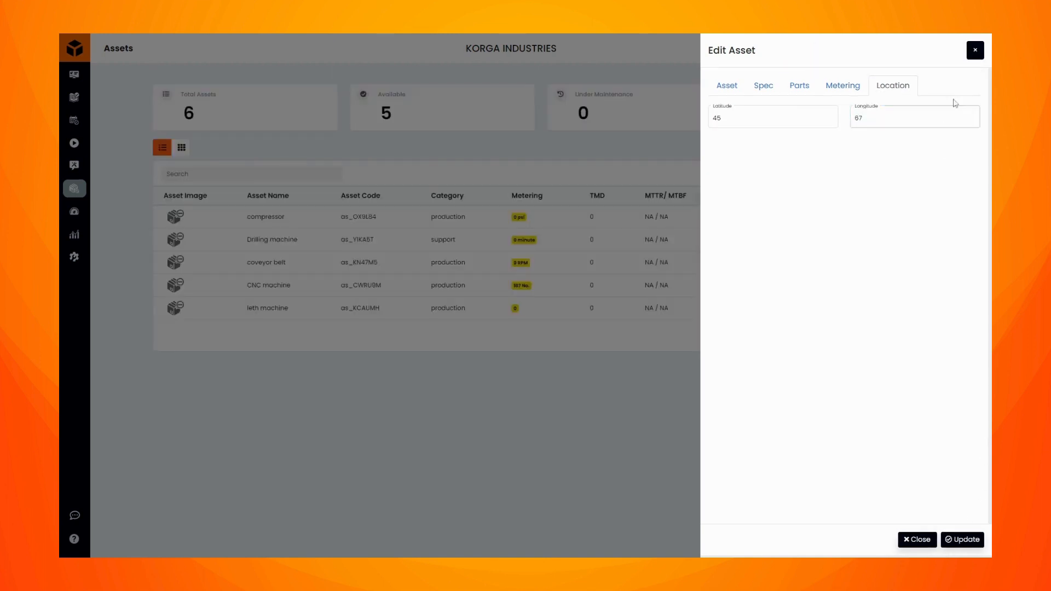
{"action": "left_click", "coordinate": [978, 52]}
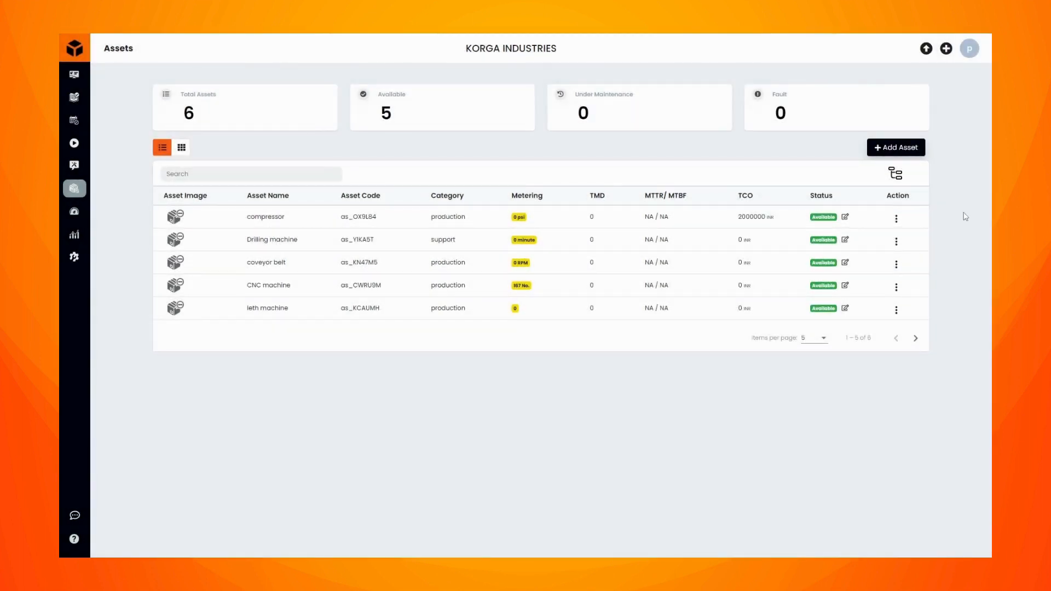